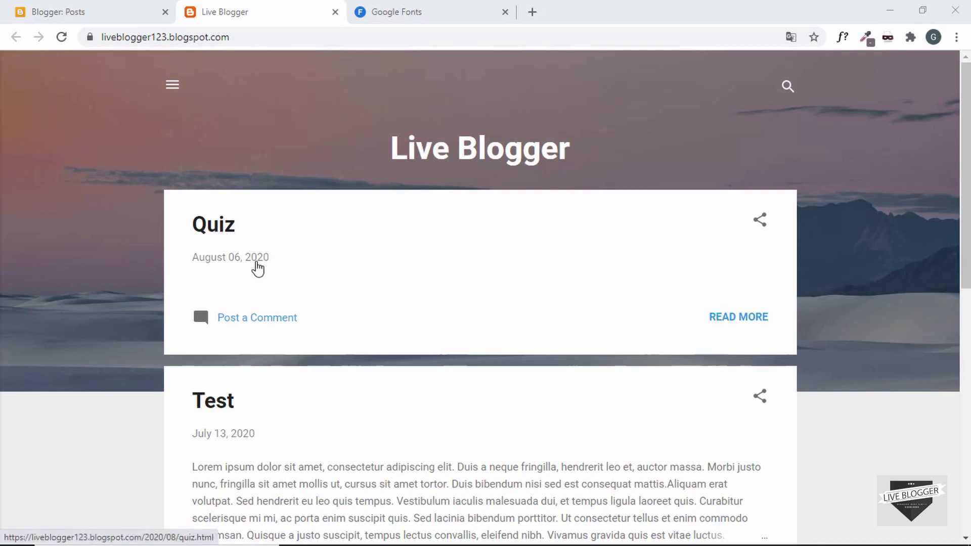
- Look through the blog's homepage posts and popular posts section to examine the fonts in use
{"action": "scroll", "coordinate": [303, 430], "scroll_direction": "down", "scroll_amount": 1}
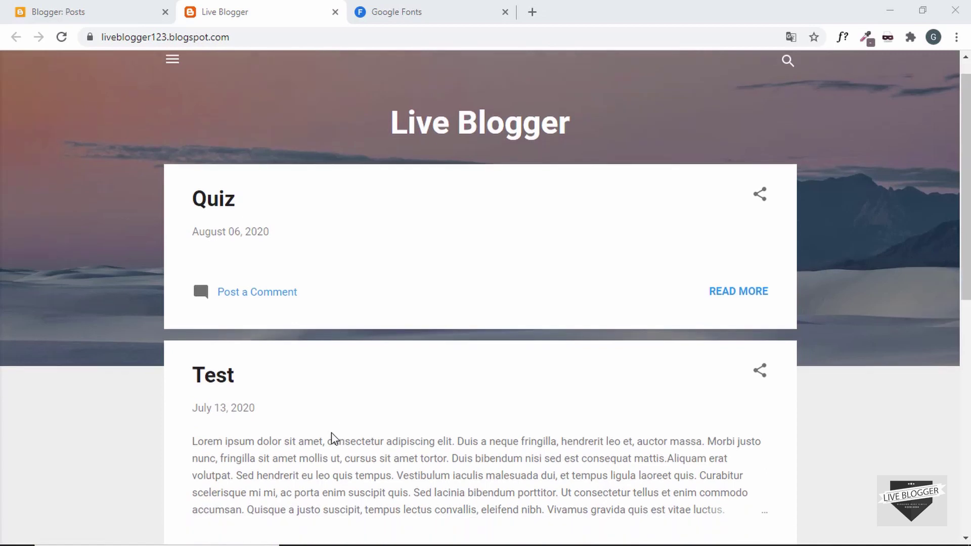
{"action": "scroll", "coordinate": [347, 371], "scroll_direction": "down", "scroll_amount": 10}
{"action": "scroll", "coordinate": [371, 301], "scroll_direction": "up", "scroll_amount": 10}
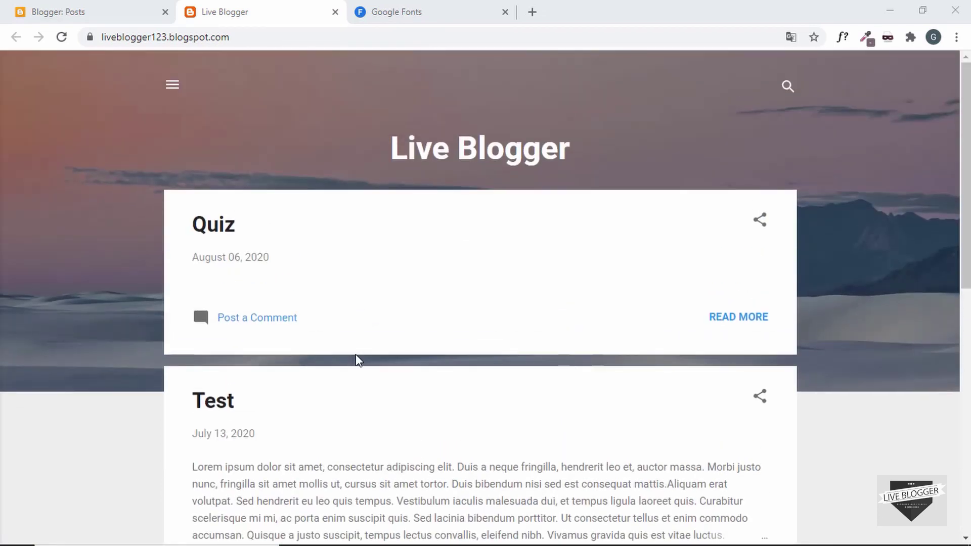
{"action": "scroll", "coordinate": [356, 358], "scroll_direction": "down", "scroll_amount": 9}
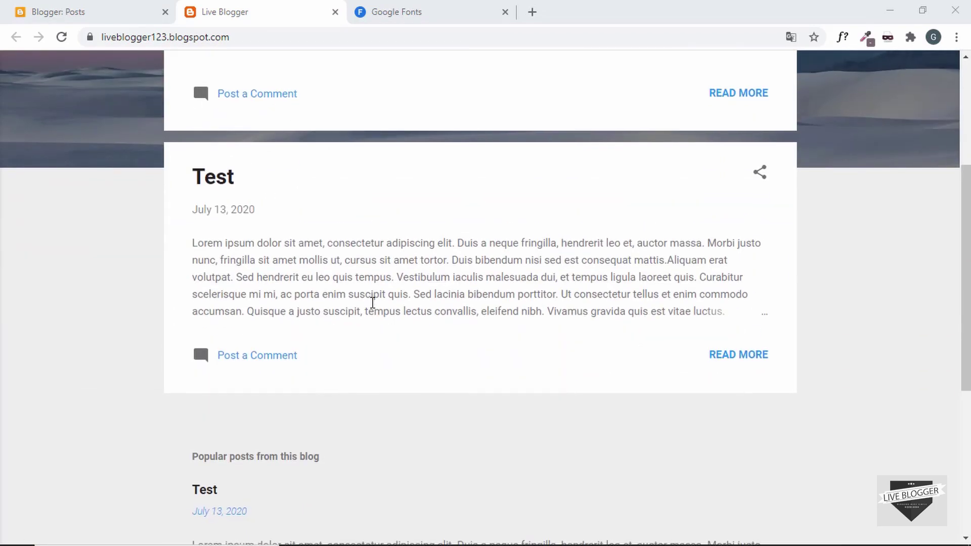
{"action": "scroll", "coordinate": [373, 302], "scroll_direction": "up", "scroll_amount": 9}
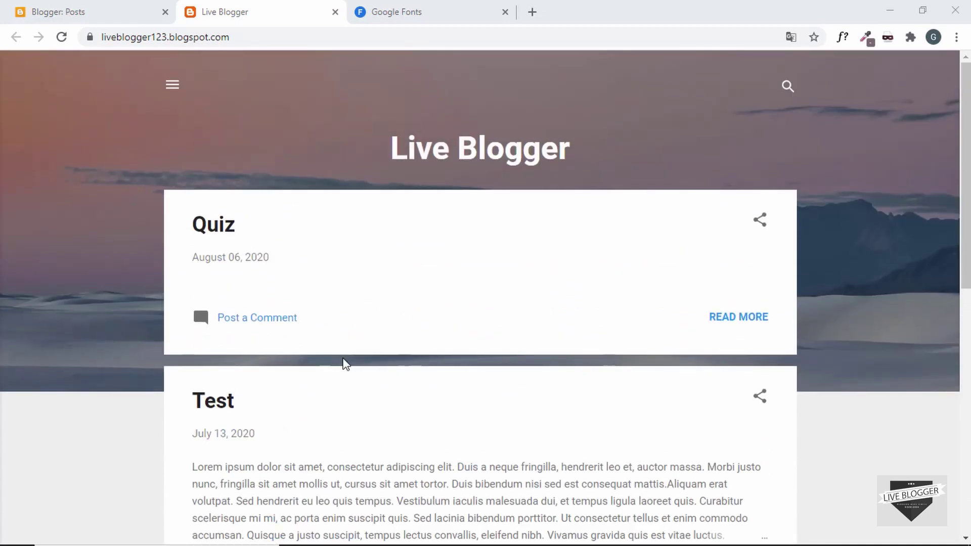
{"action": "scroll", "coordinate": [364, 374], "scroll_direction": "down", "scroll_amount": 10}
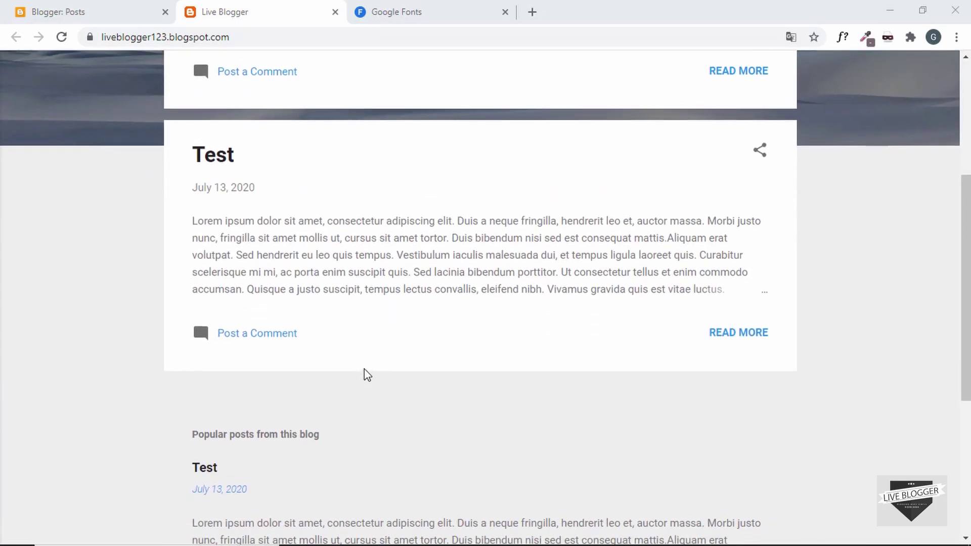
{"action": "scroll", "coordinate": [367, 375], "scroll_direction": "up", "scroll_amount": 10}
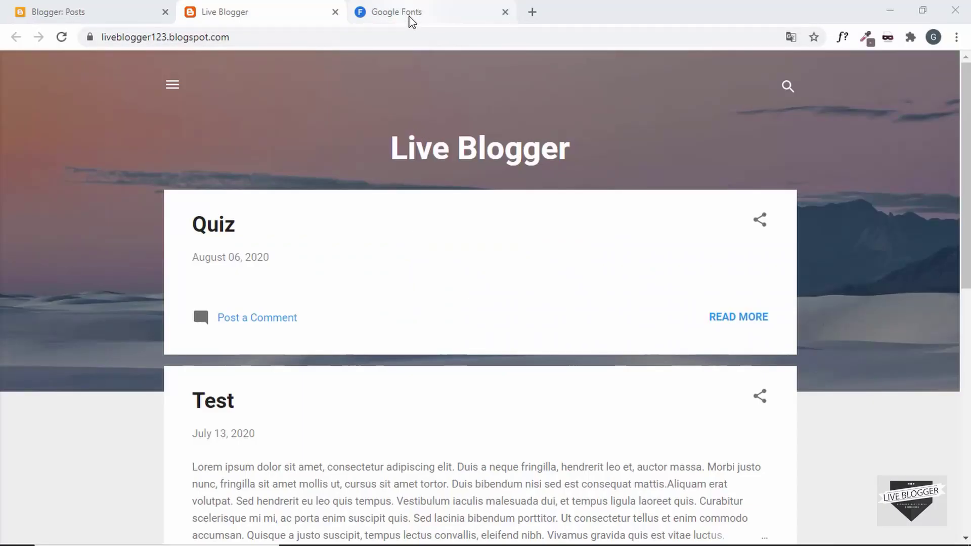
- Switch to Google Fonts and filter the font families to the Sans Serif category only
{"action": "left_click", "coordinate": [409, 19]}
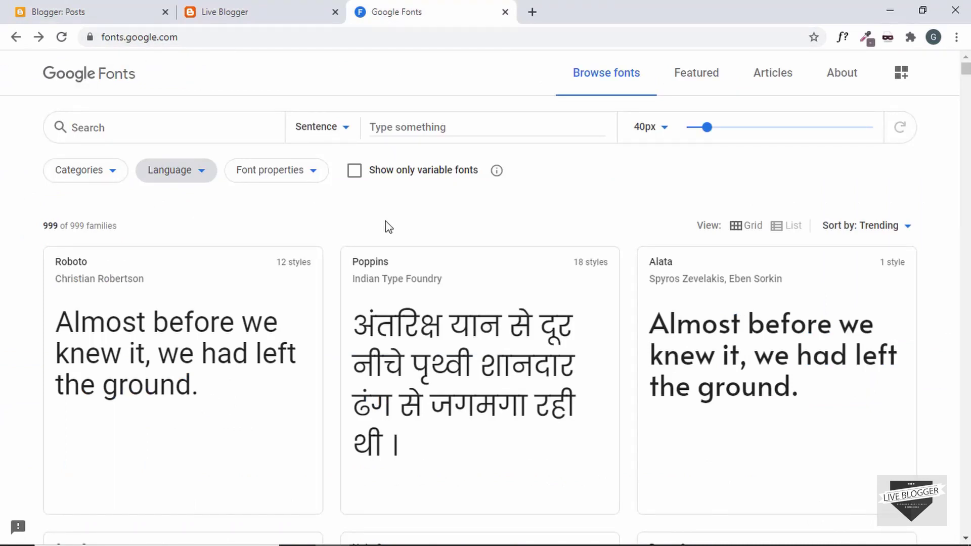
{"action": "key", "text": "shift+Tab"}
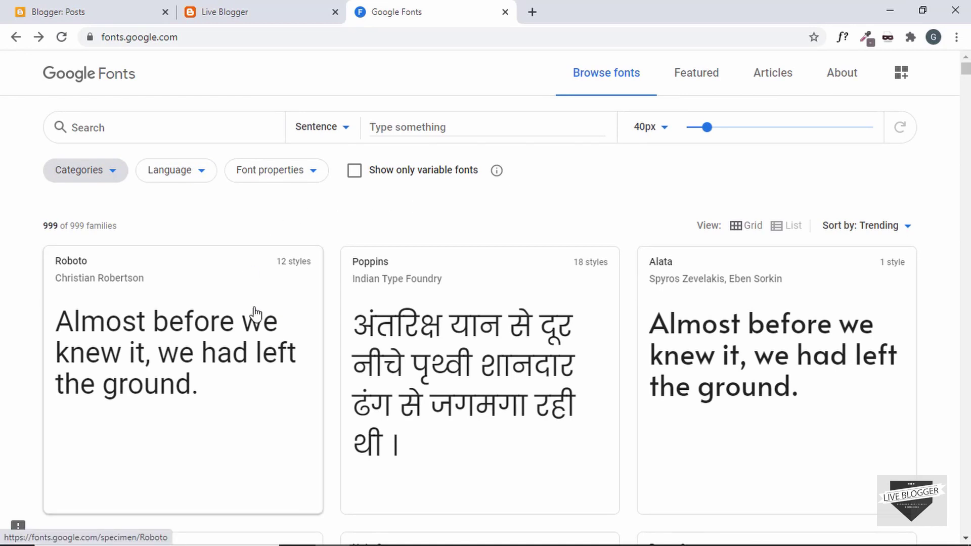
{"action": "scroll", "coordinate": [256, 316], "scroll_direction": "down", "scroll_amount": 2}
{"action": "scroll", "coordinate": [256, 316], "scroll_direction": "up", "scroll_amount": 2}
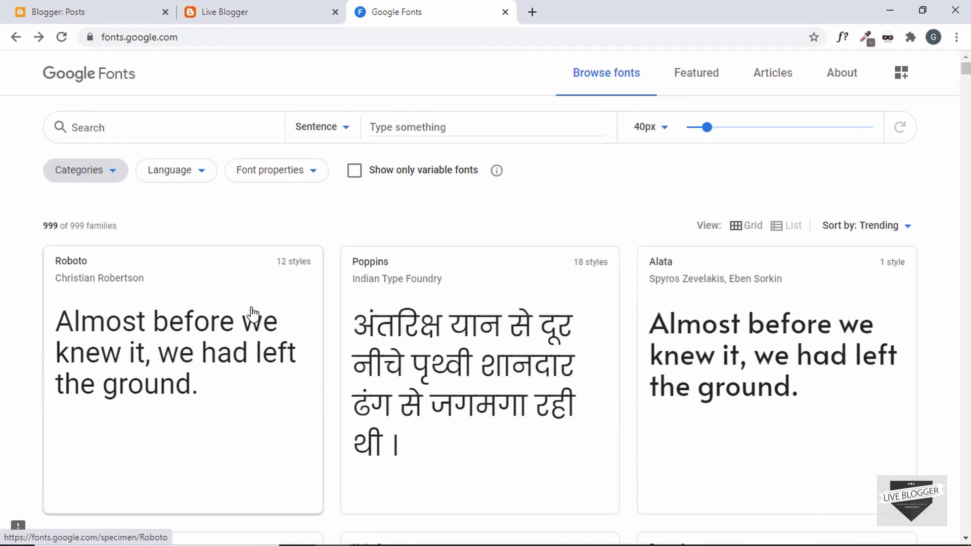
{"action": "left_click", "coordinate": [110, 173]}
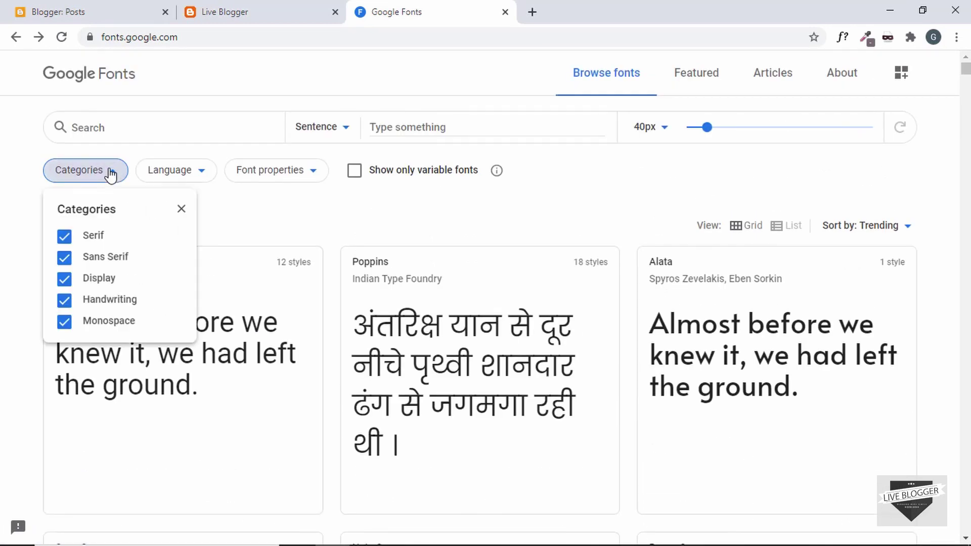
{"action": "left_click", "coordinate": [65, 237]}
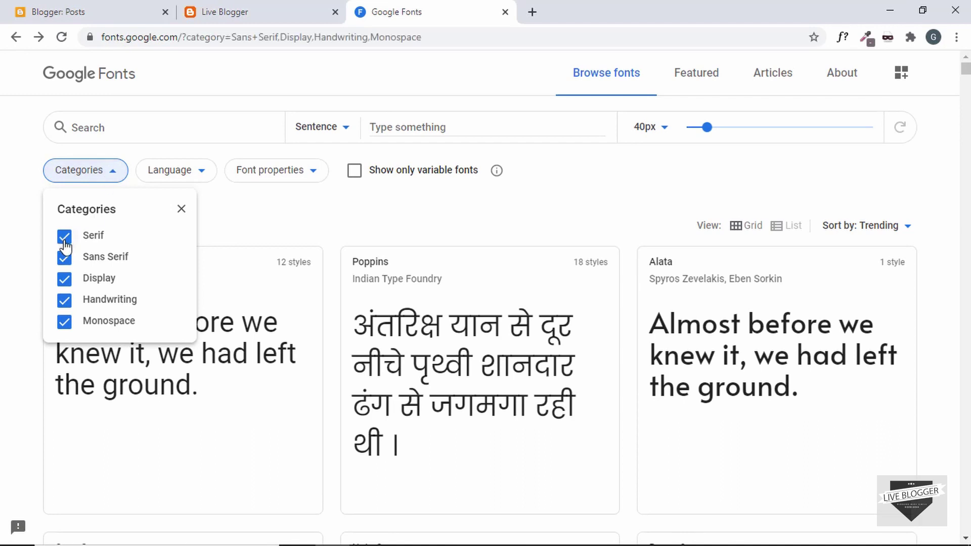
{"action": "left_click", "coordinate": [64, 280]}
{"action": "left_click", "coordinate": [65, 302]}
{"action": "left_click", "coordinate": [65, 323]}
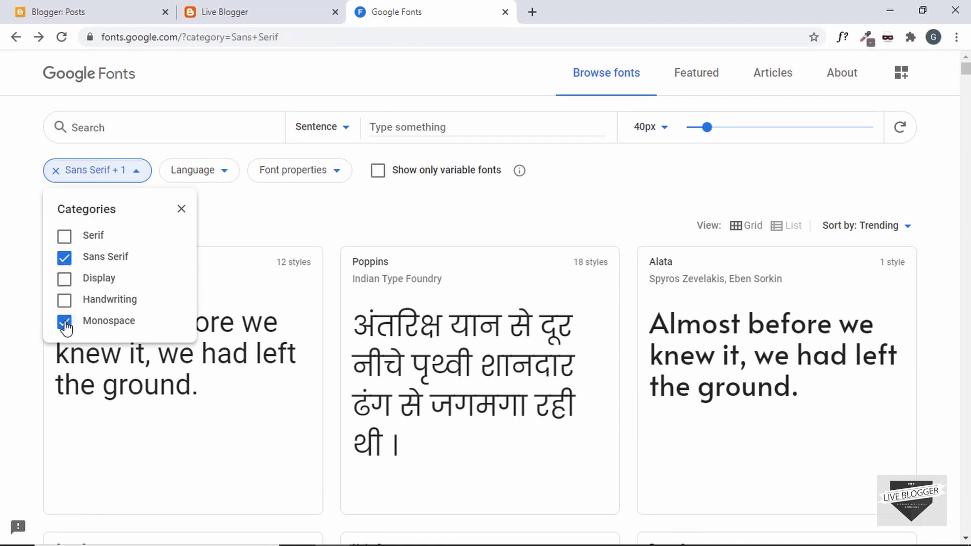
{"action": "left_click", "coordinate": [237, 215]}
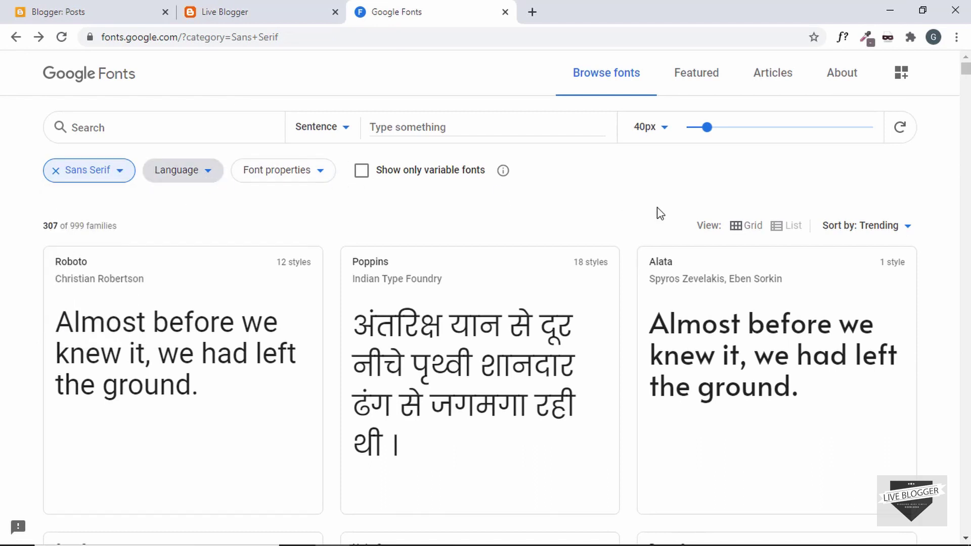
- Open the Russo One font family and add its Regular 400 style to the selection
{"action": "scroll", "coordinate": [660, 212], "scroll_direction": "down", "scroll_amount": 5}
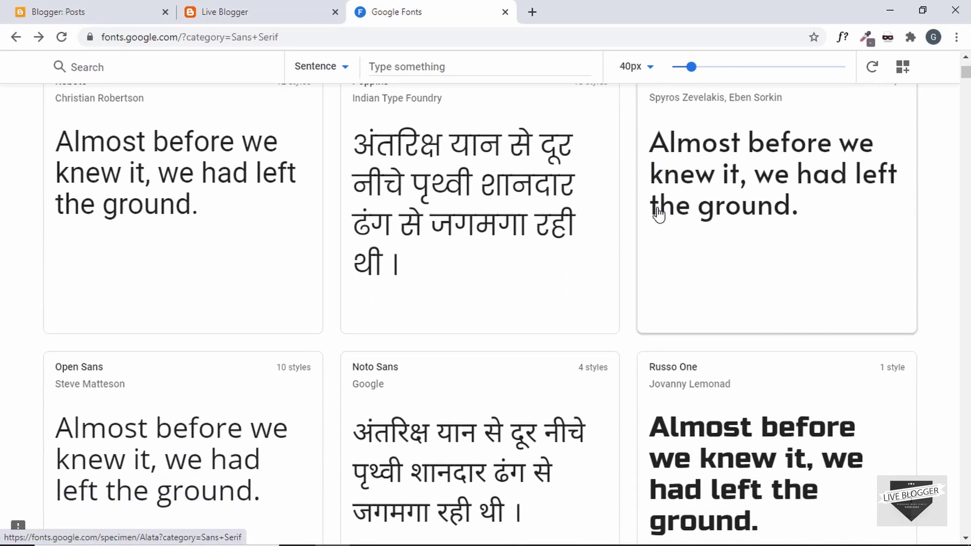
{"action": "scroll", "coordinate": [657, 213], "scroll_direction": "down", "scroll_amount": 2}
{"action": "scroll", "coordinate": [656, 210], "scroll_direction": "up", "scroll_amount": 4}
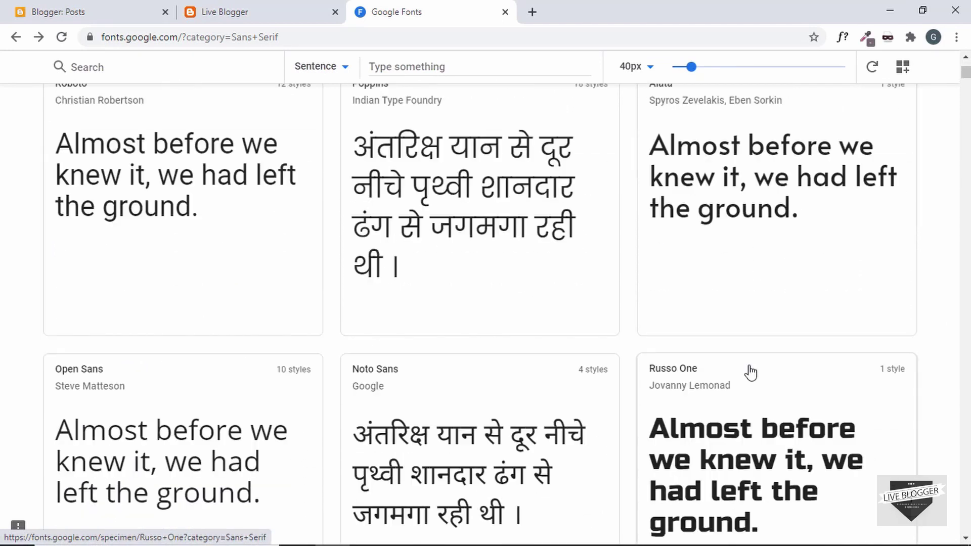
{"action": "scroll", "coordinate": [750, 369], "scroll_direction": "down", "scroll_amount": 1}
{"action": "scroll", "coordinate": [749, 373], "scroll_direction": "down", "scroll_amount": 2}
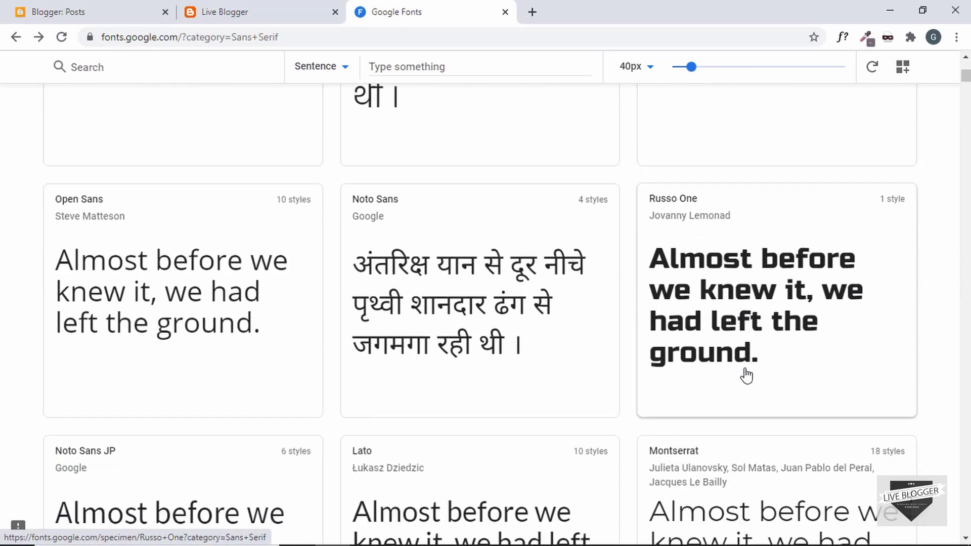
{"action": "left_click", "coordinate": [750, 327]}
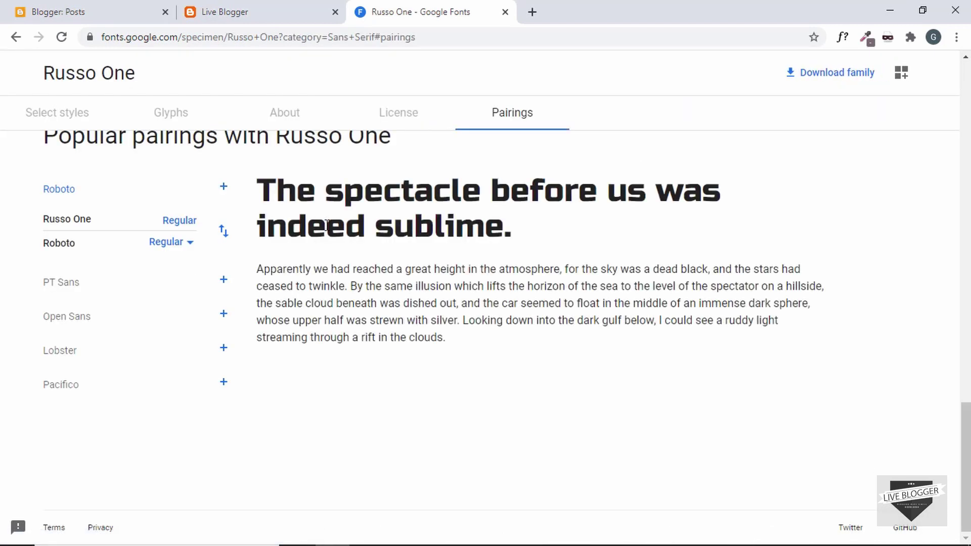
{"action": "scroll", "coordinate": [357, 270], "scroll_direction": "up", "scroll_amount": 10}
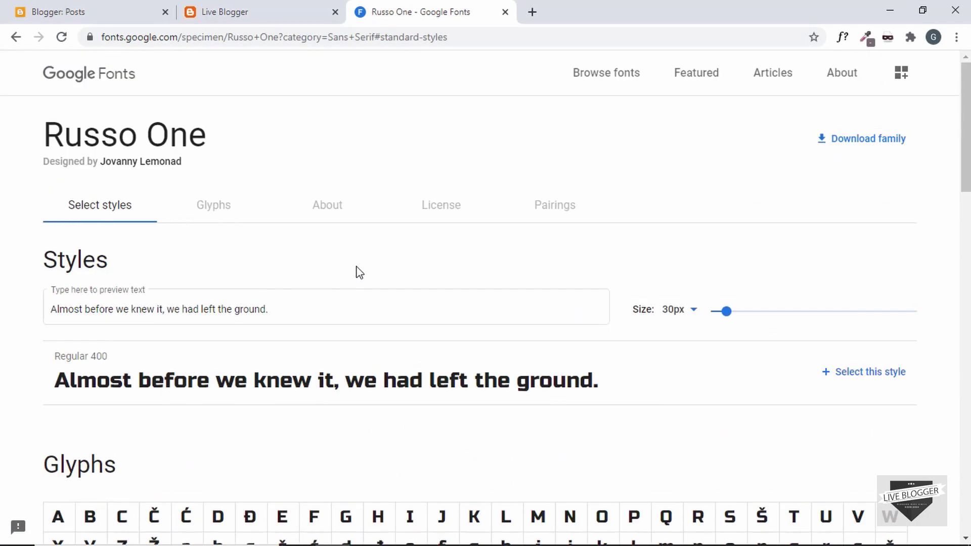
{"action": "left_click", "coordinate": [877, 382]}
- Return to the Sans Serif font list, open Alata and add its Regular 400 style to the selection
{"action": "left_click", "coordinate": [17, 38]}
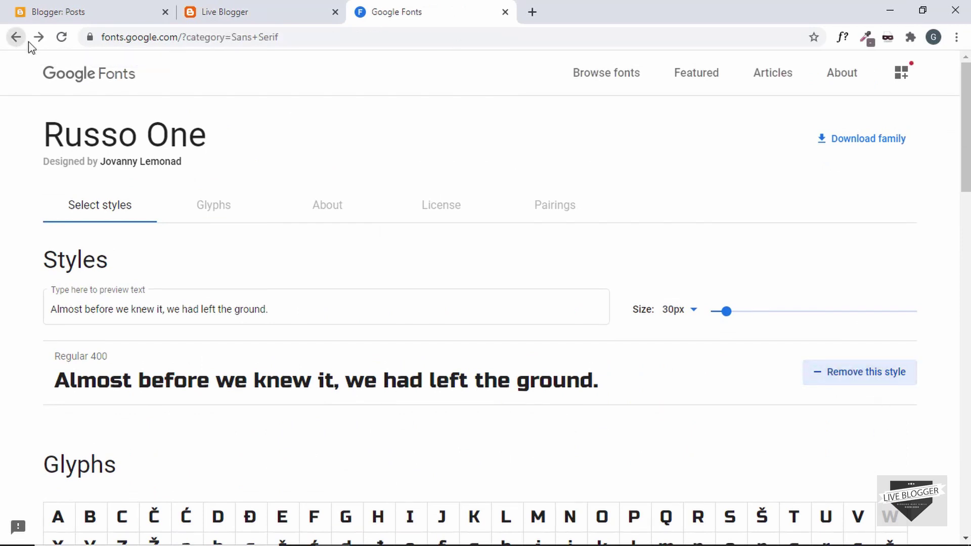
{"action": "scroll", "coordinate": [733, 230], "scroll_direction": "up", "scroll_amount": 7}
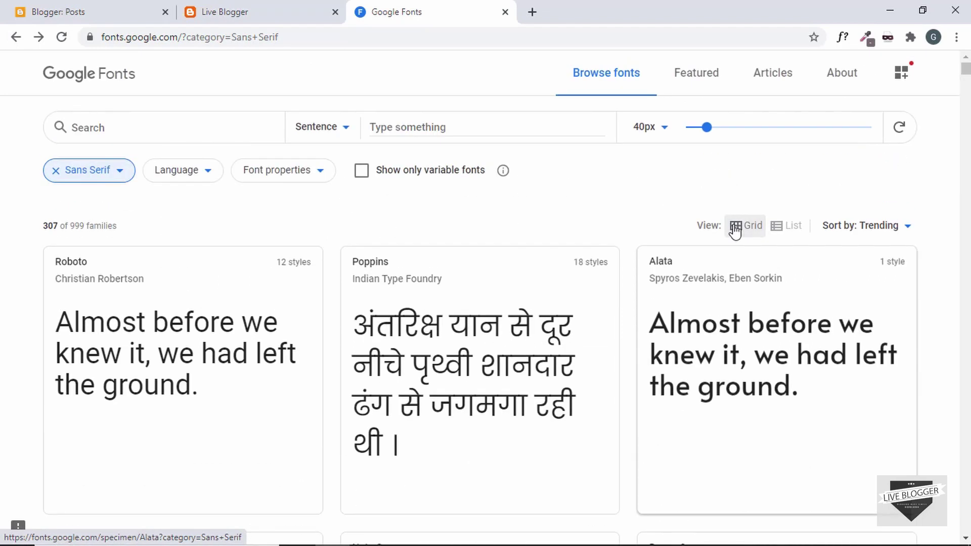
{"action": "scroll", "coordinate": [732, 229], "scroll_direction": "down", "scroll_amount": 1}
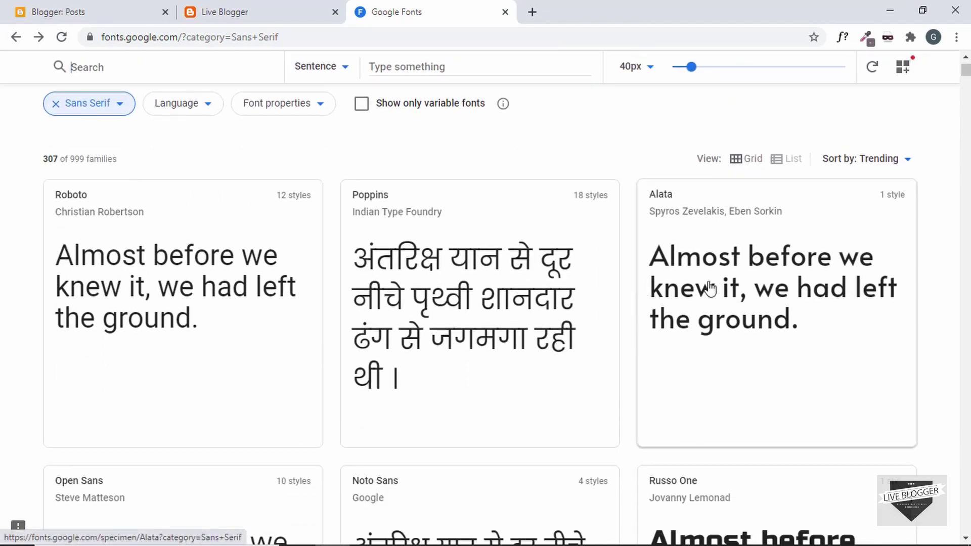
{"action": "left_click", "coordinate": [764, 287]}
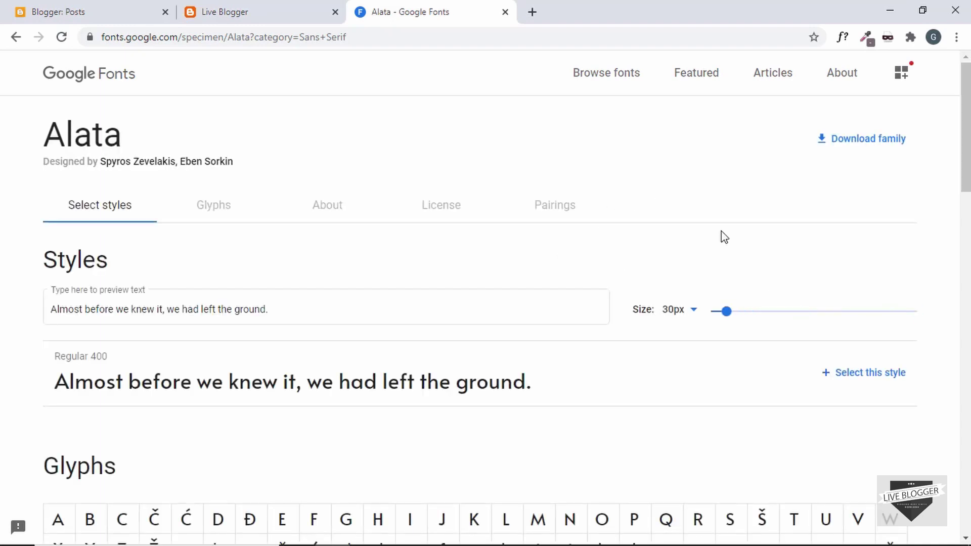
{"action": "left_click", "coordinate": [877, 383]}
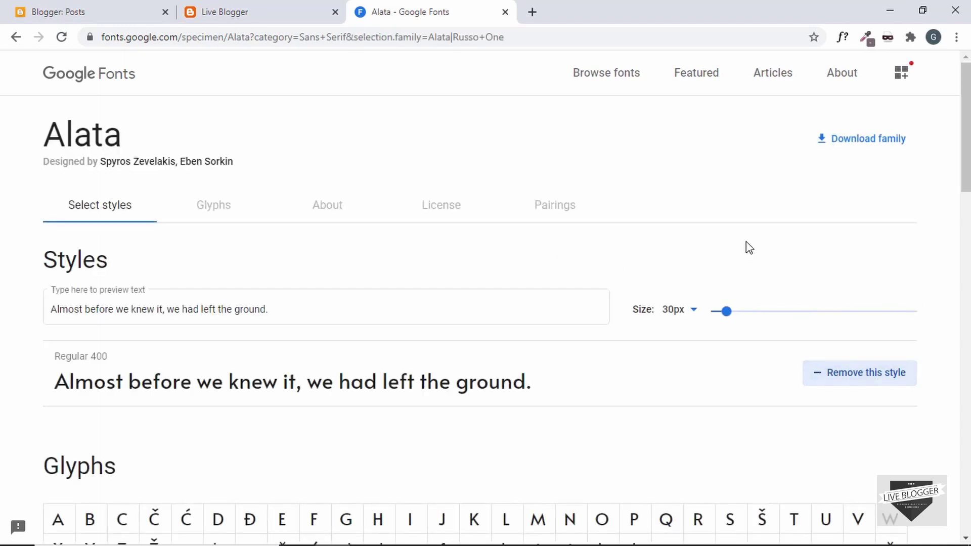
- Copy the <link> embed code for the selected Russo One and Alata families
{"action": "left_click", "coordinate": [905, 73]}
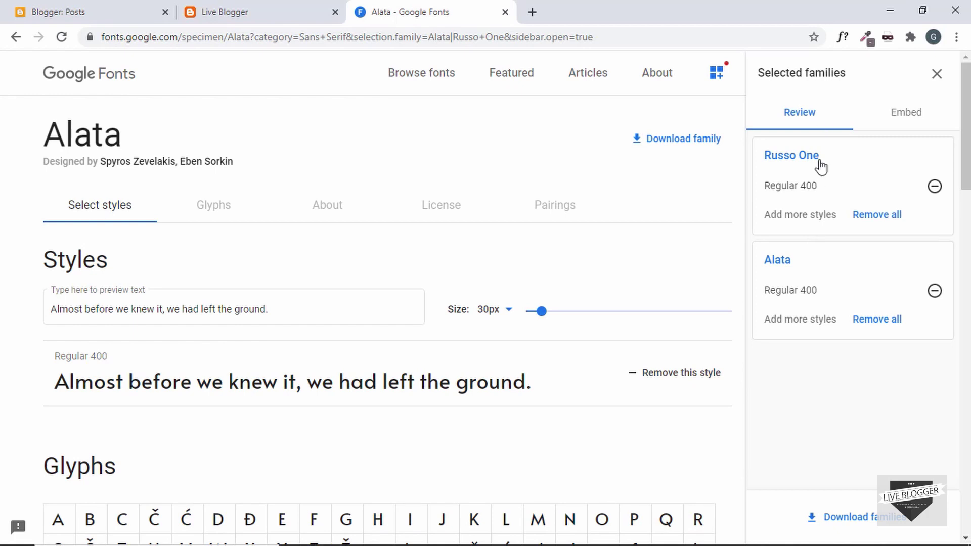
{"action": "left_click", "coordinate": [905, 122]}
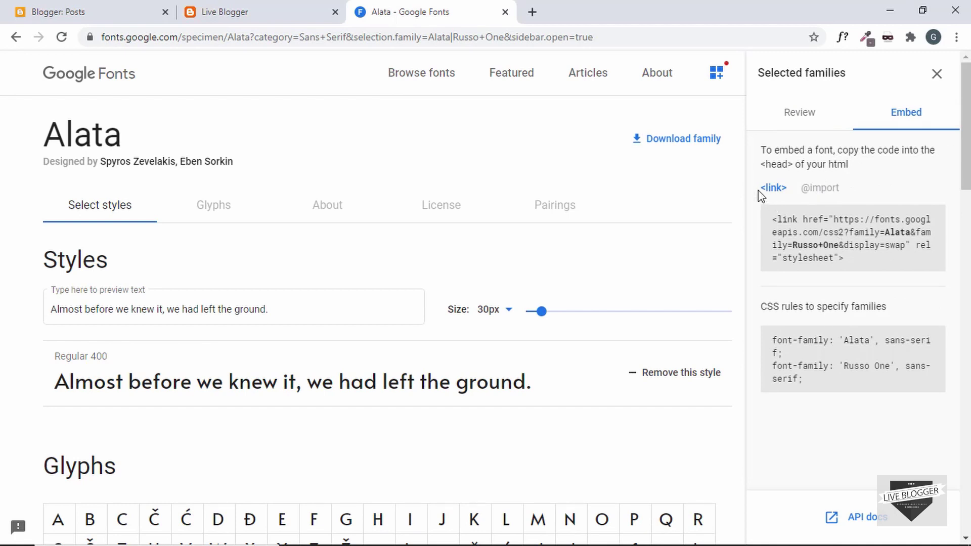
{"action": "left_click_drag", "start_coordinate": [772, 219], "coordinate": [854, 267]}
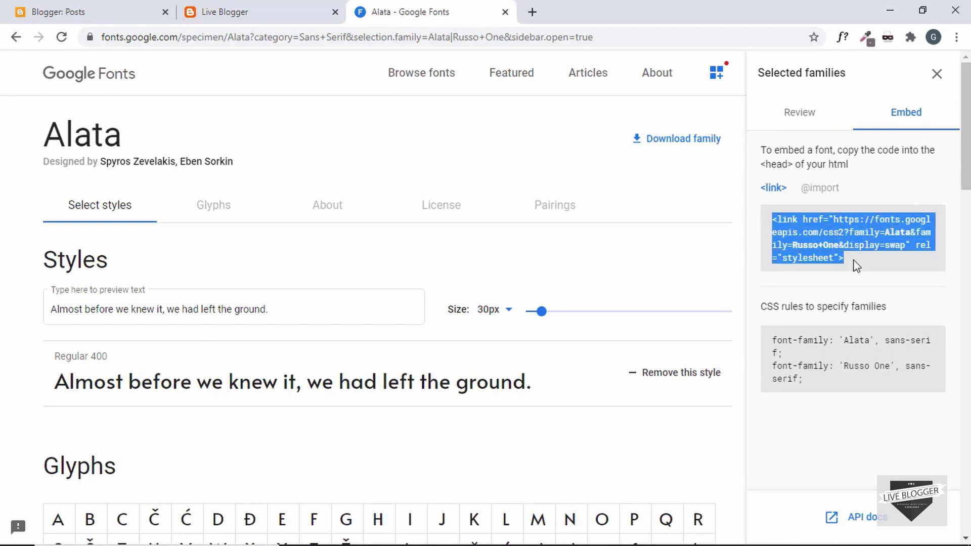
{"action": "left_click", "coordinate": [856, 265]}
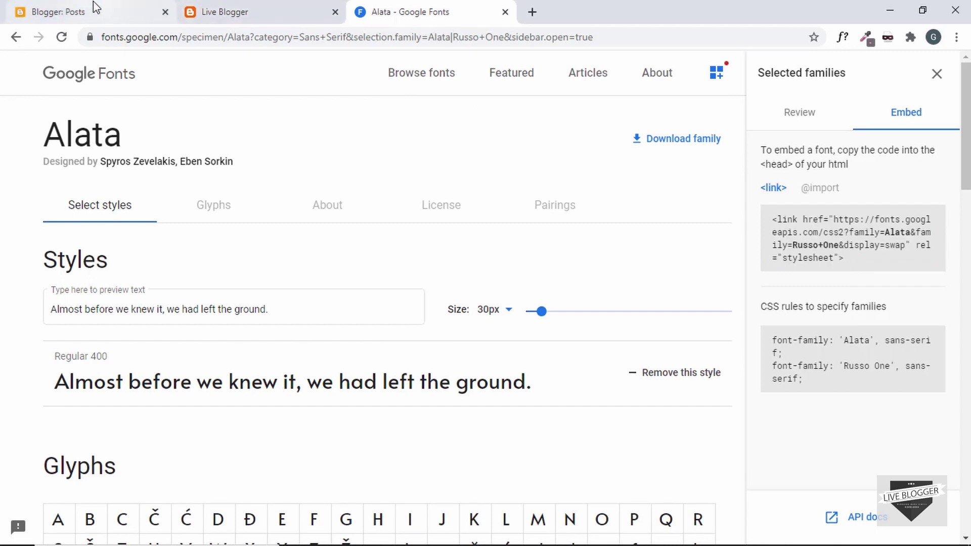
{"action": "left_click", "coordinate": [821, 188]}
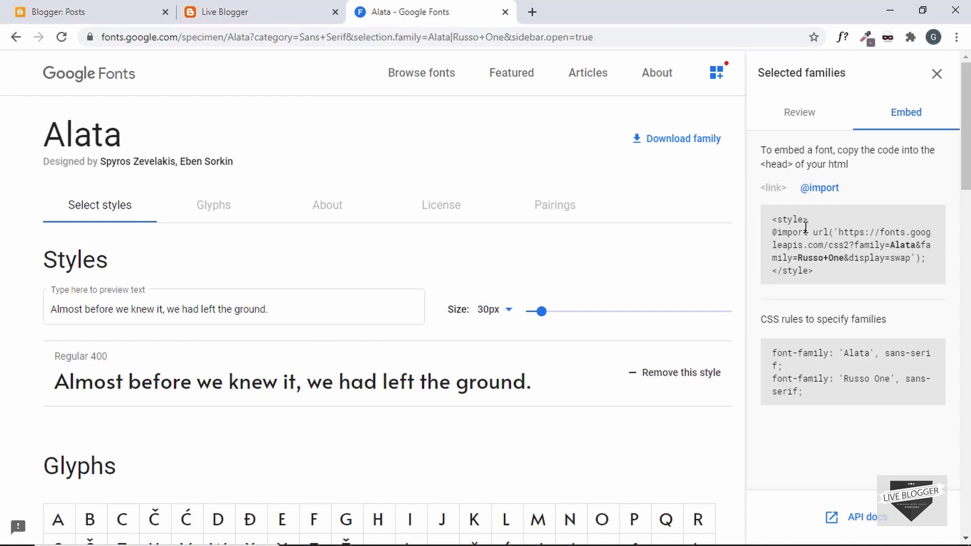
{"action": "left_click", "coordinate": [772, 189]}
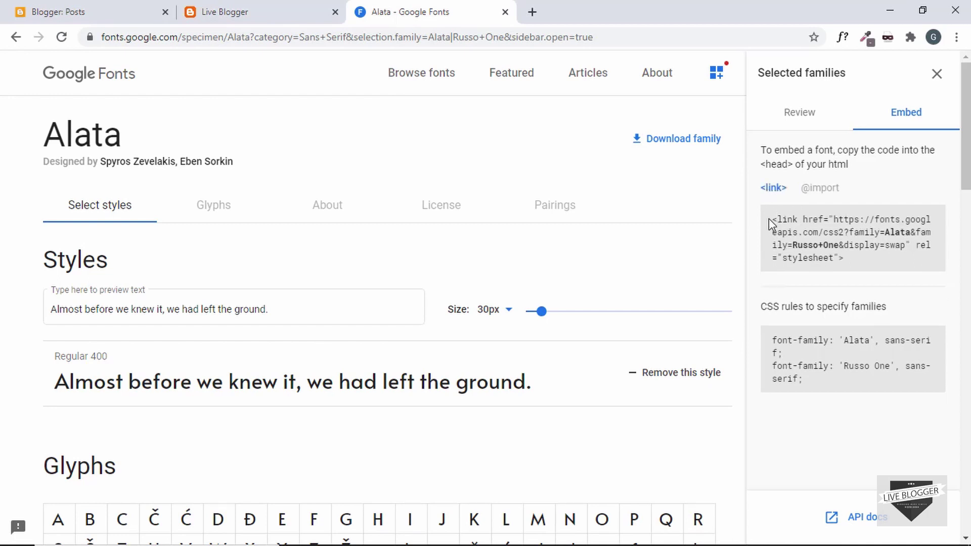
{"action": "left_click_drag", "start_coordinate": [771, 219], "coordinate": [861, 262]}
{"action": "key", "text": "ctrl+c"}
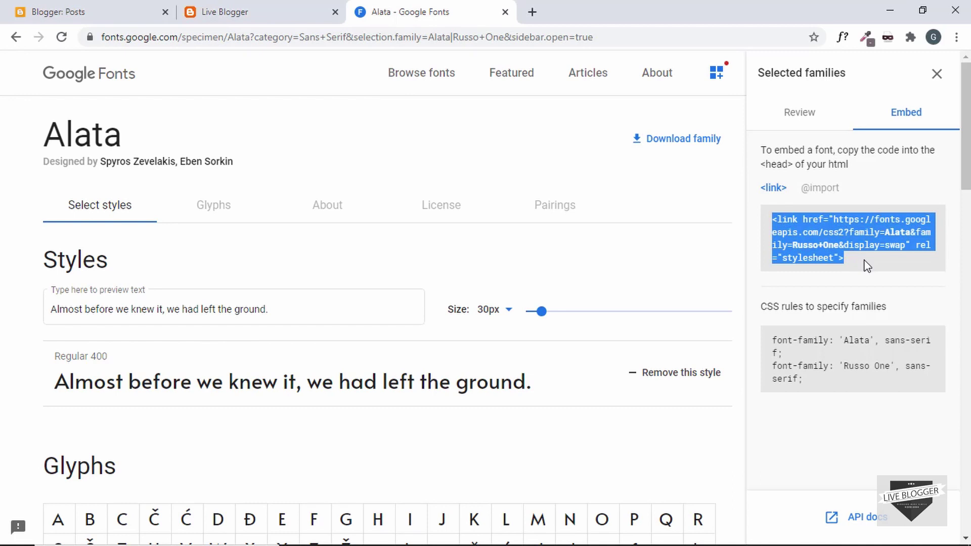
- Switch to Blogger and open the blog theme's HTML for editing
{"action": "left_click", "coordinate": [49, 6]}
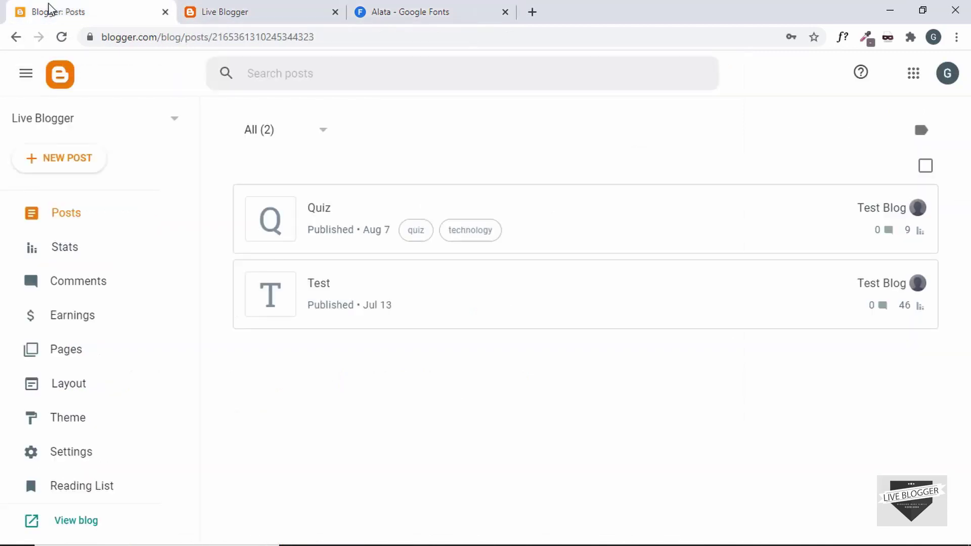
{"action": "left_click", "coordinate": [75, 422]}
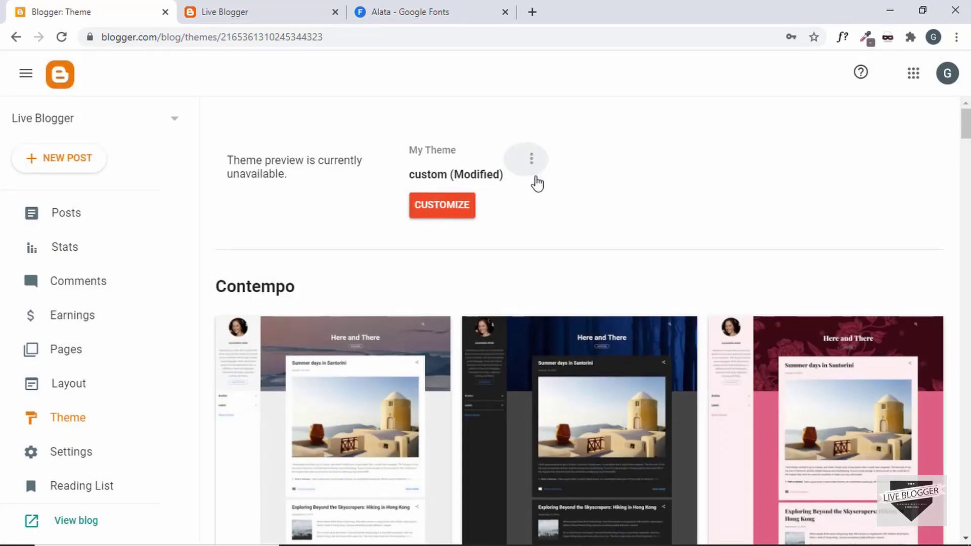
{"action": "left_click", "coordinate": [533, 163]}
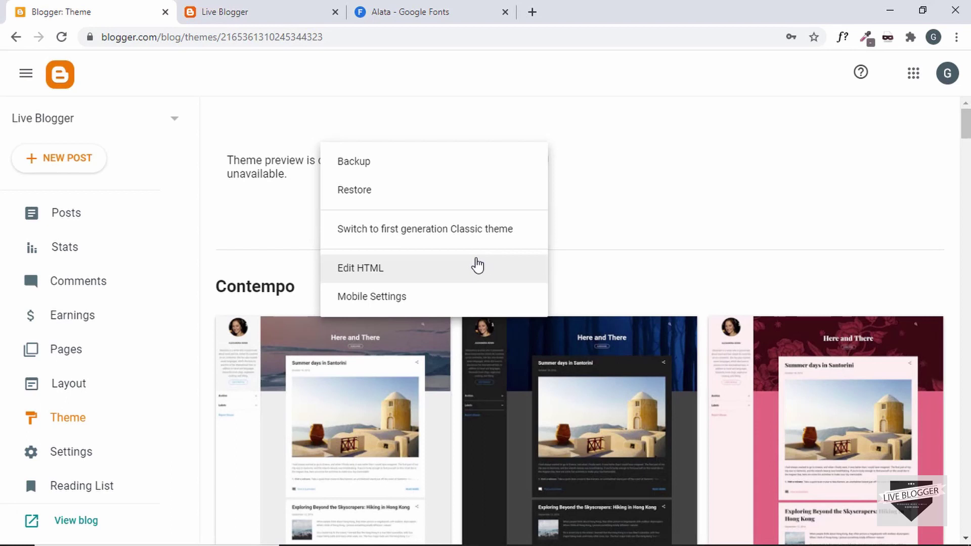
{"action": "left_click", "coordinate": [477, 266]}
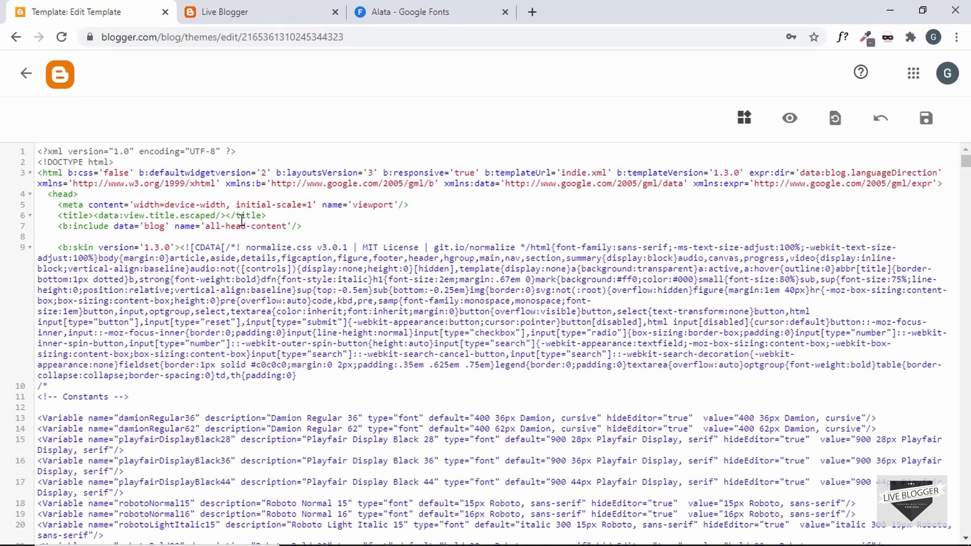
- Paste the copied Google Fonts link code below the all-head-content include in the head section and try to save the theme
{"action": "left_click_drag", "start_coordinate": [49, 194], "coordinate": [89, 190]}
{"action": "left_click", "coordinate": [323, 229]}
{"action": "key", "text": "Return"}
{"action": "key", "text": "Return"}
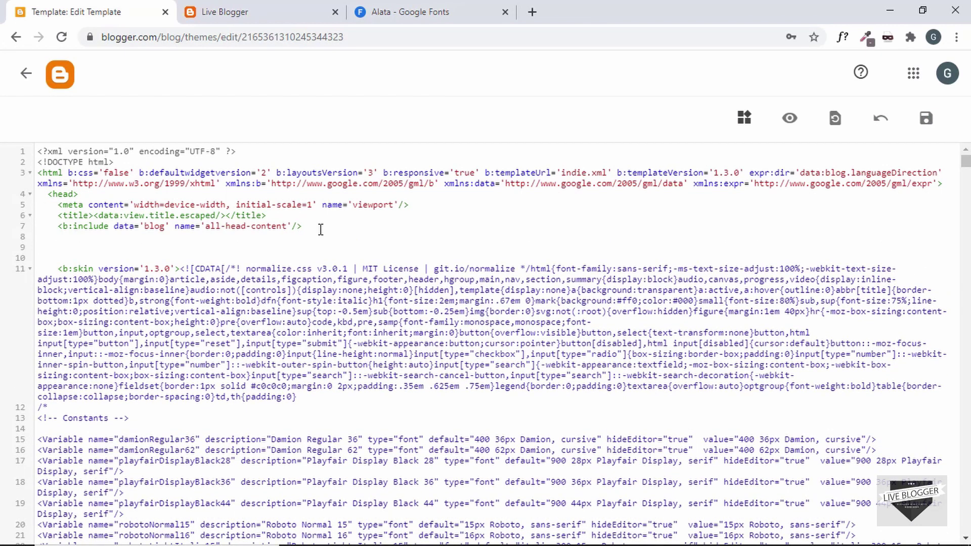
{"action": "key", "text": "ctrl+v"}
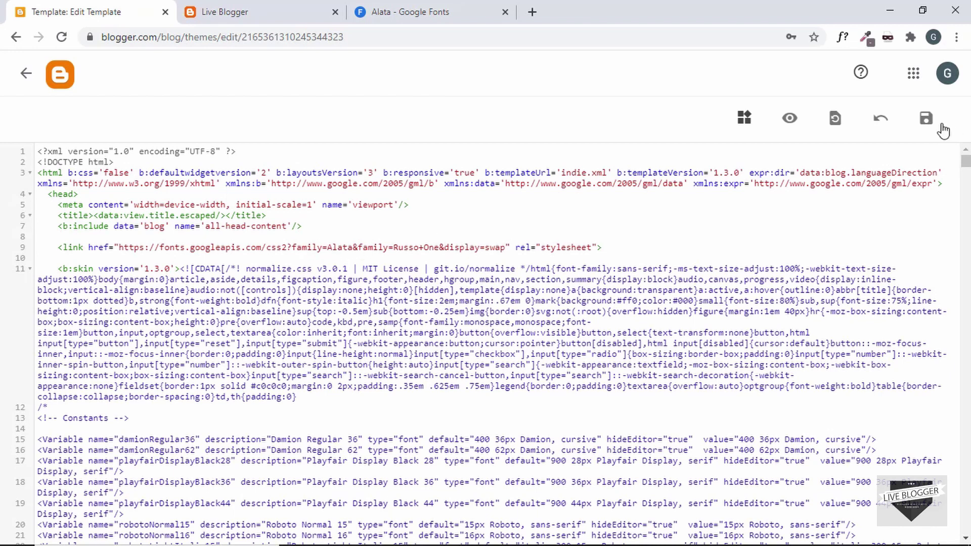
{"action": "left_click", "coordinate": [926, 118]}
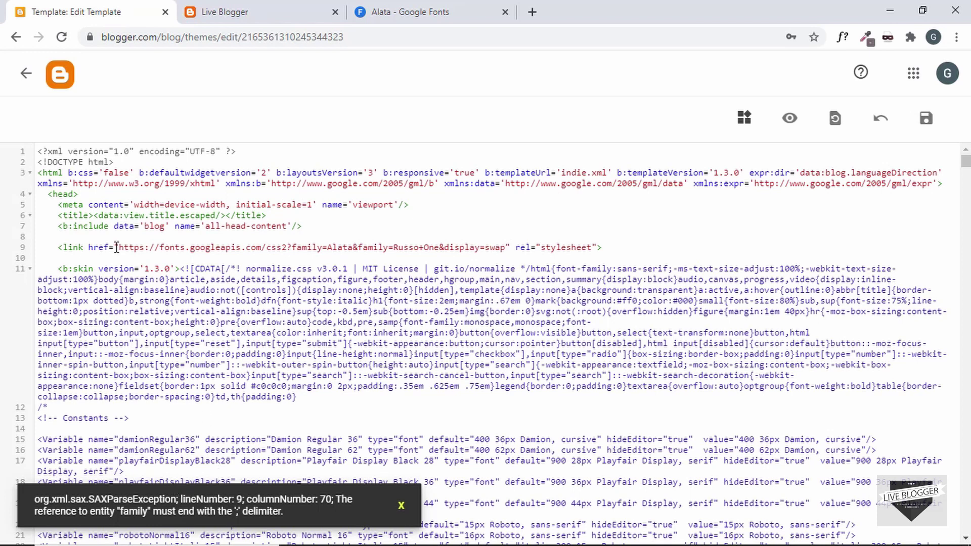
- Escape the ampersand before family=Russo+One in the font link's URL as &amp;
{"action": "left_click_drag", "start_coordinate": [117, 247], "coordinate": [193, 247]}
{"action": "left_click", "coordinate": [343, 261]}
{"action": "left_click", "coordinate": [357, 249]}
{"action": "type", "text": "an"}
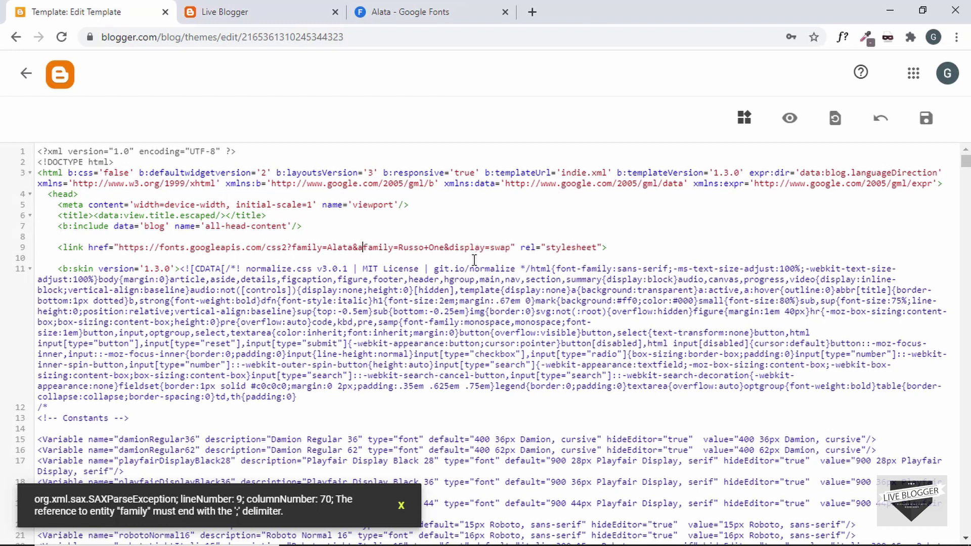
{"action": "key", "text": "BackSpace"}
{"action": "type", "text": "mp;"}
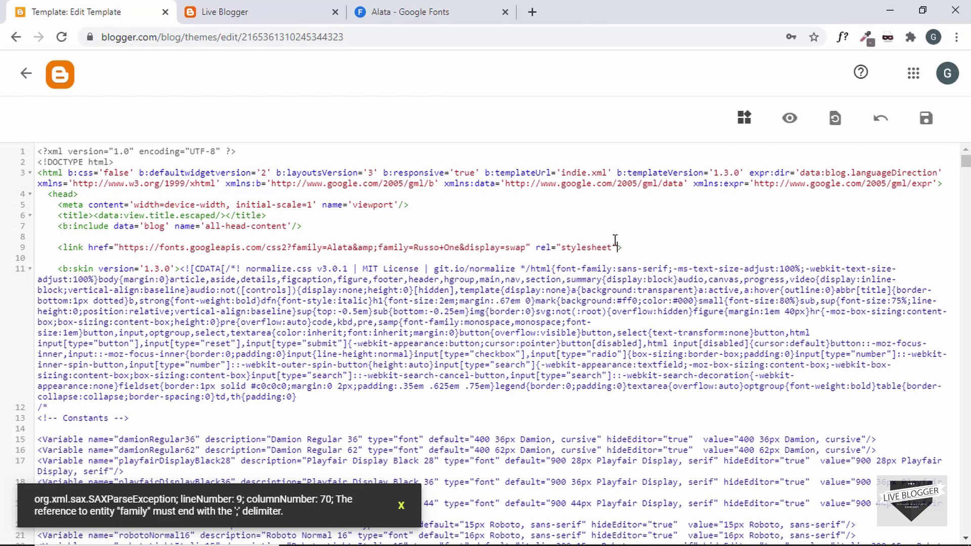
- Self-close the font link tag, escape the ampersand before display=swap as &amp; and save the theme
{"action": "left_click", "coordinate": [618, 247]}
{"action": "left_click", "coordinate": [926, 118]}
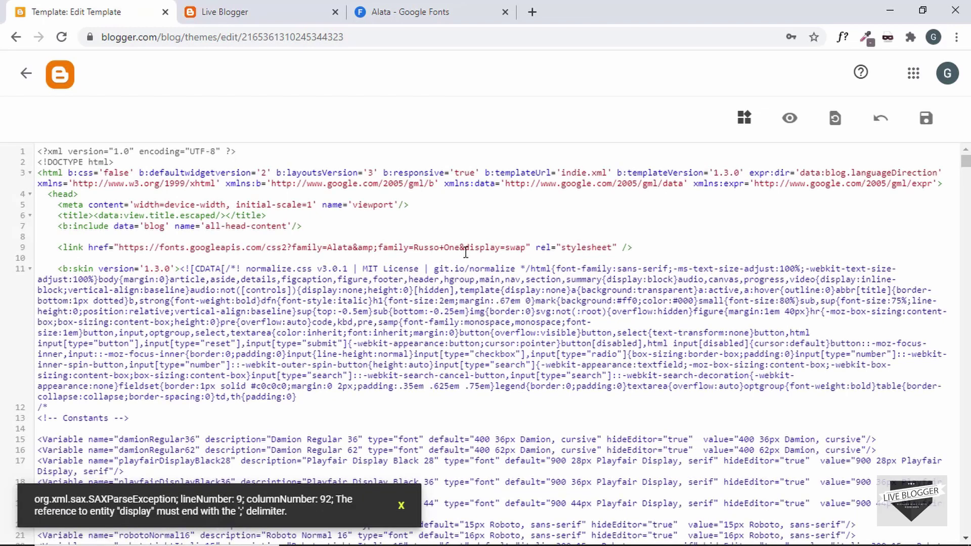
{"action": "type", "text": "amp;"}
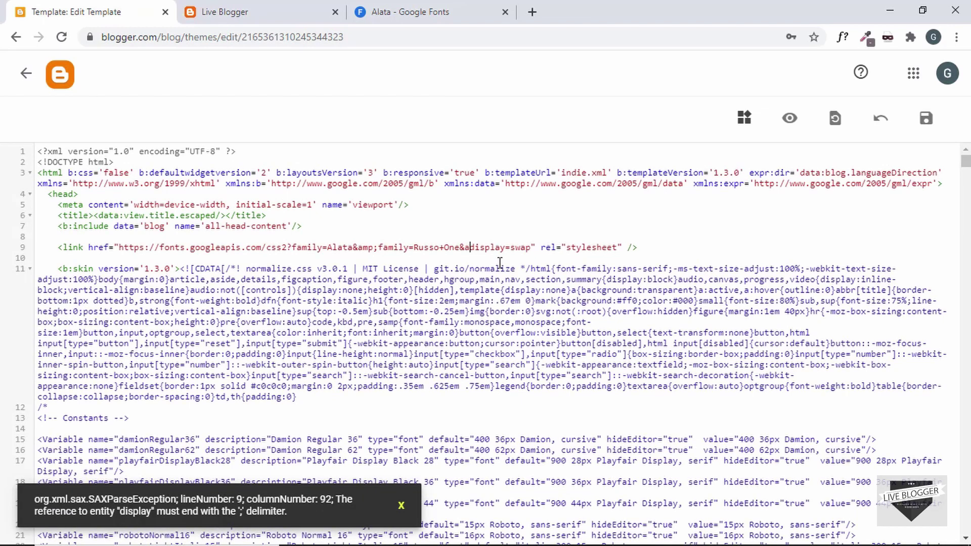
{"action": "left_click", "coordinate": [926, 118]}
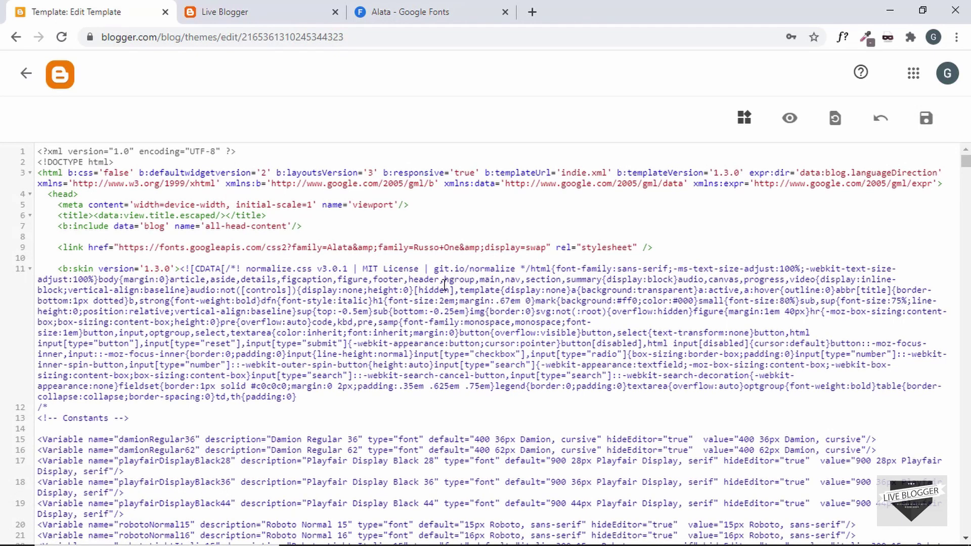
- Switch to the live blog, inspect the Live Blogger title and select its .Header h1 CSS selector
{"action": "left_click", "coordinate": [242, 21]}
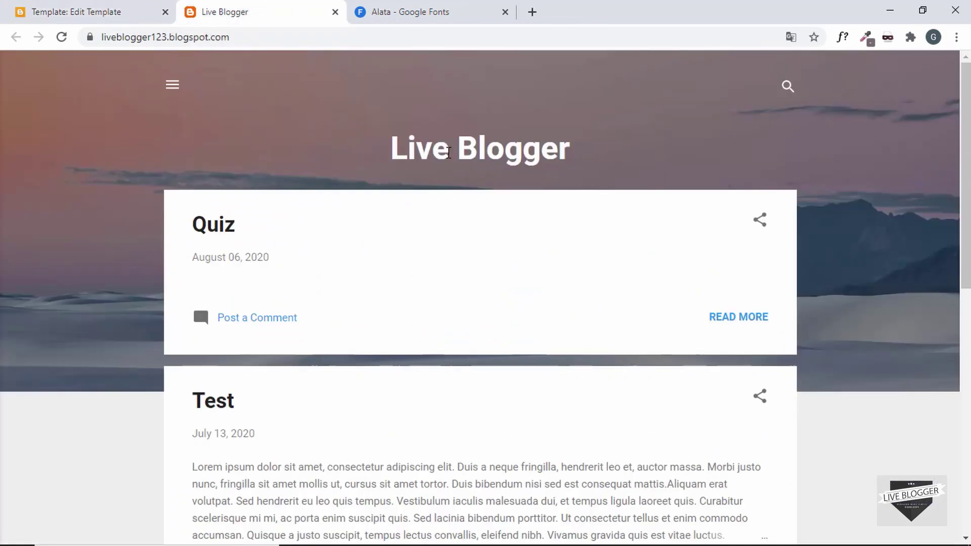
{"action": "left_click_drag", "start_coordinate": [392, 151], "coordinate": [568, 154]}
{"action": "left_click", "coordinate": [400, 159]}
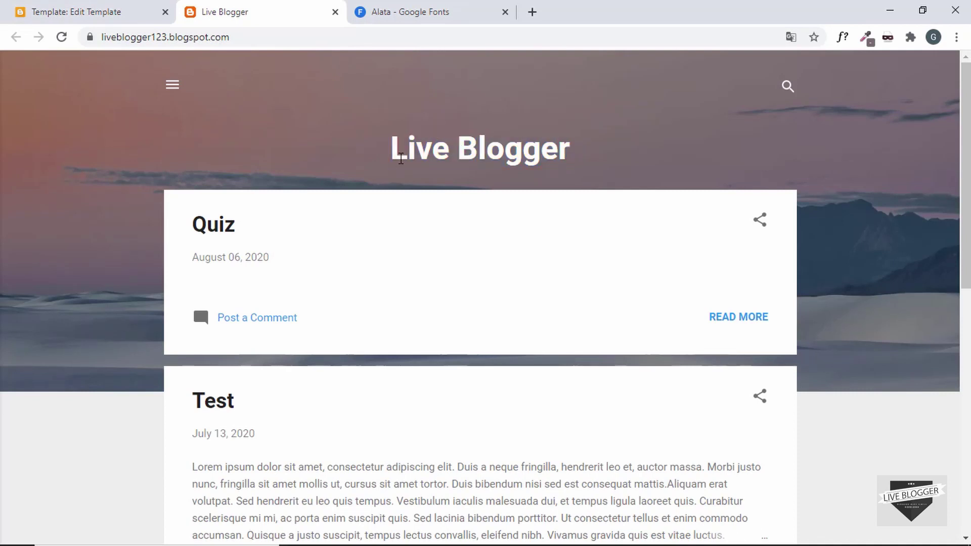
{"action": "right_click", "coordinate": [489, 148]}
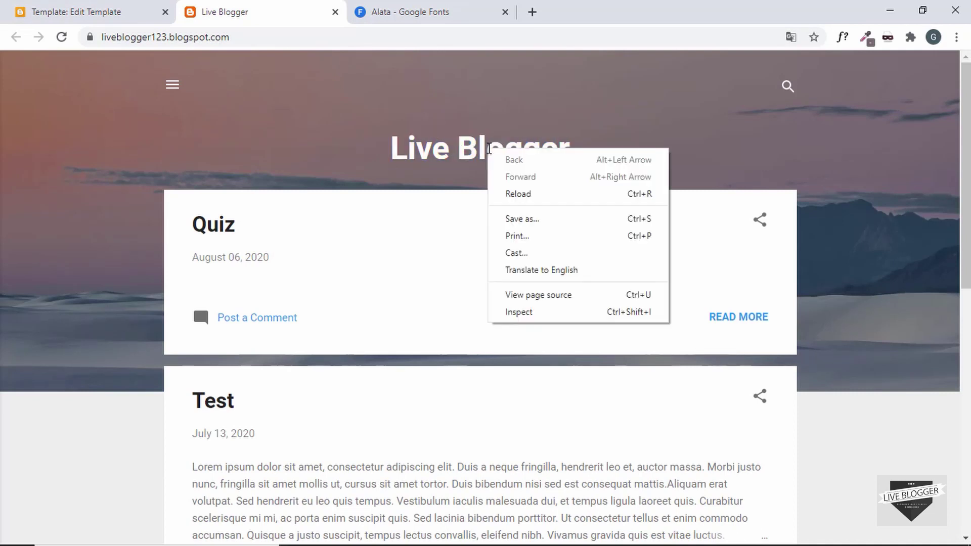
{"action": "left_click", "coordinate": [534, 317]}
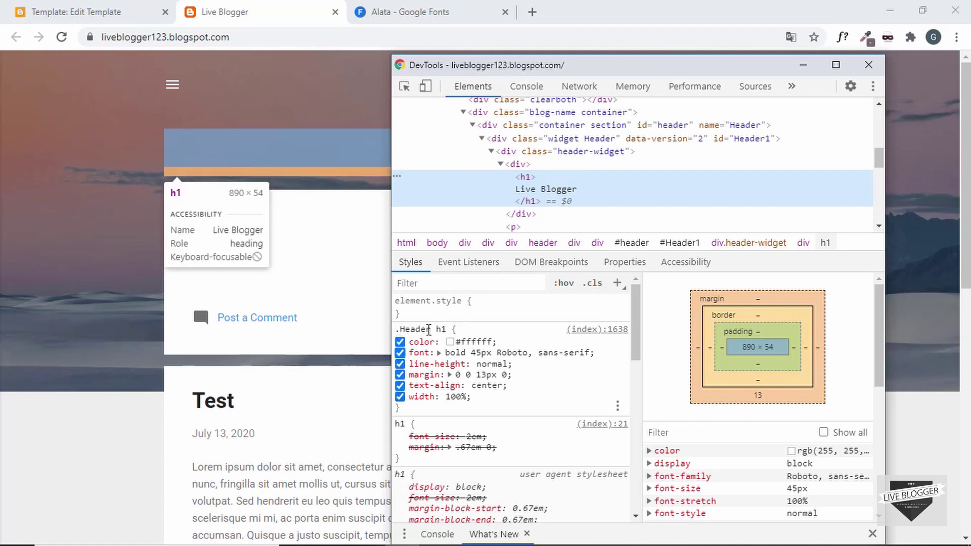
{"action": "left_click", "coordinate": [413, 329]}
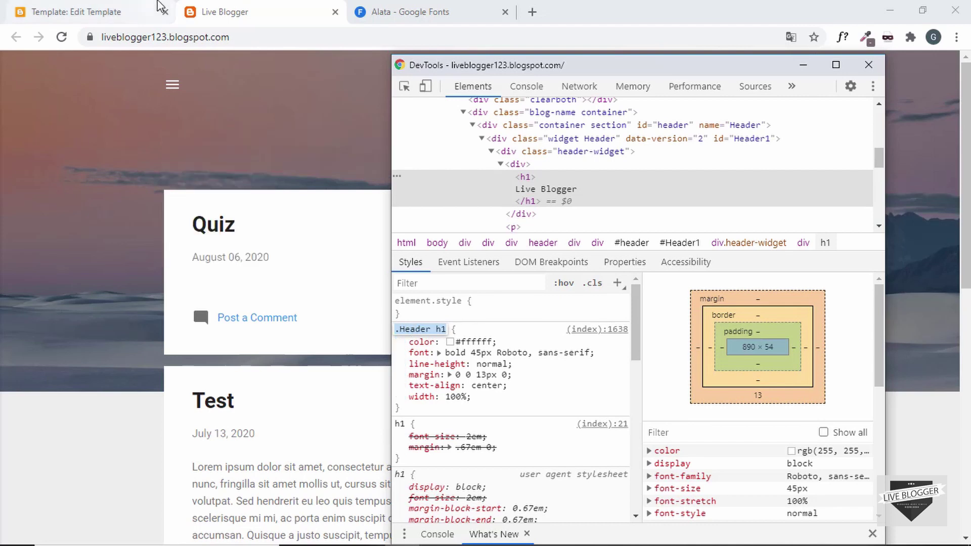
- Return to the theme's HTML and search for the closing </b:skin> tag
{"action": "left_click", "coordinate": [73, 12]}
{"action": "left_click", "coordinate": [426, 227]}
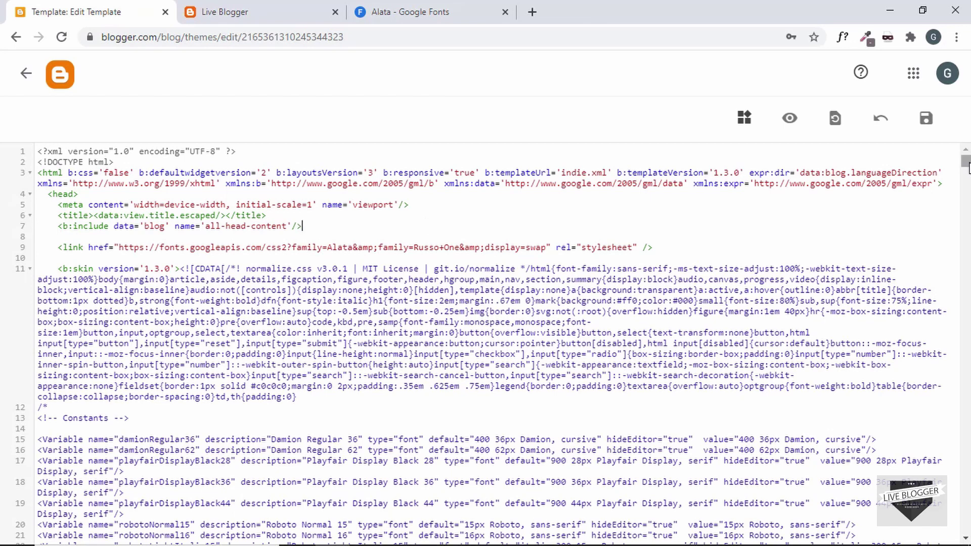
{"action": "left_click_drag", "start_coordinate": [965, 161], "coordinate": [964, 397]}
{"action": "scroll", "coordinate": [544, 244], "scroll_direction": "up", "scroll_amount": 5}
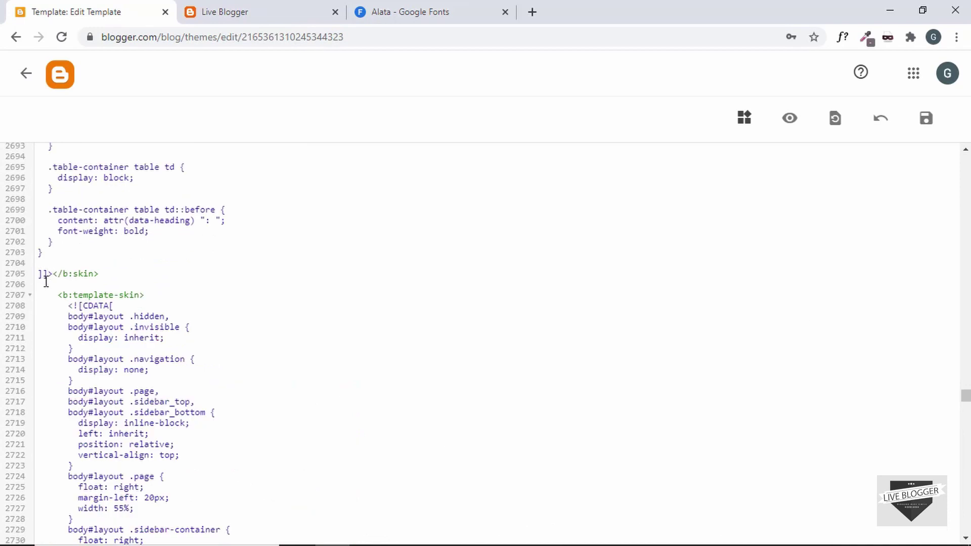
{"action": "left_click_drag", "start_coordinate": [53, 273], "coordinate": [109, 272]}
{"action": "left_click", "coordinate": [112, 273]}
{"action": "key", "text": "ctrl+f"}
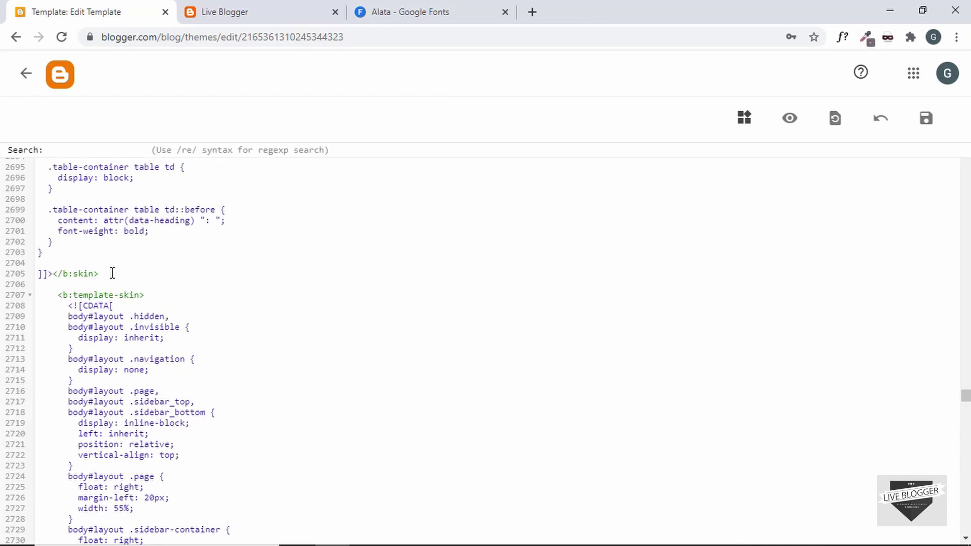
{"action": "type", "text": "</b:skin>"}
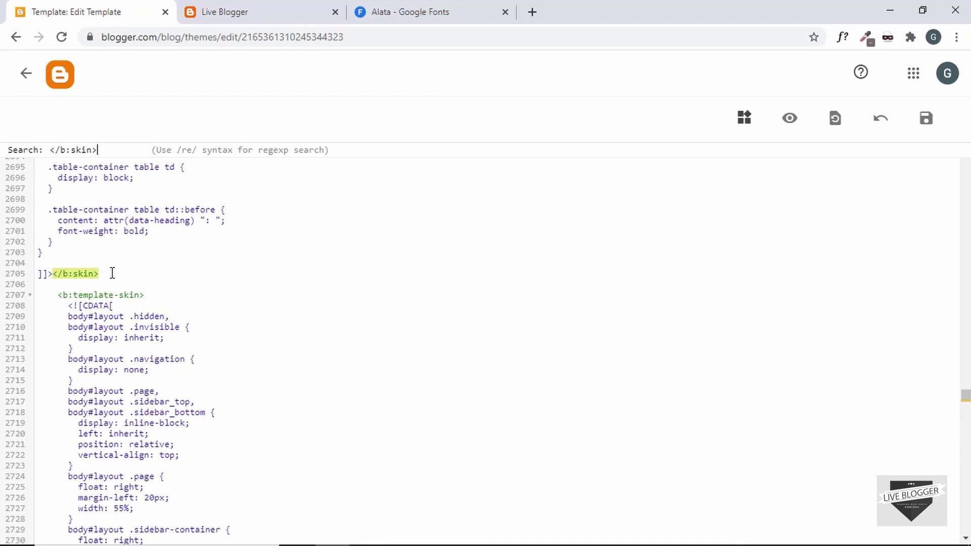
- Add a .Header h1 rule above ]]></b:skin> with font-family "Russo One", sans-serif
{"action": "left_click", "coordinate": [89, 256]}
{"action": "key", "text": "Return"}
{"action": "key", "text": "Return"}
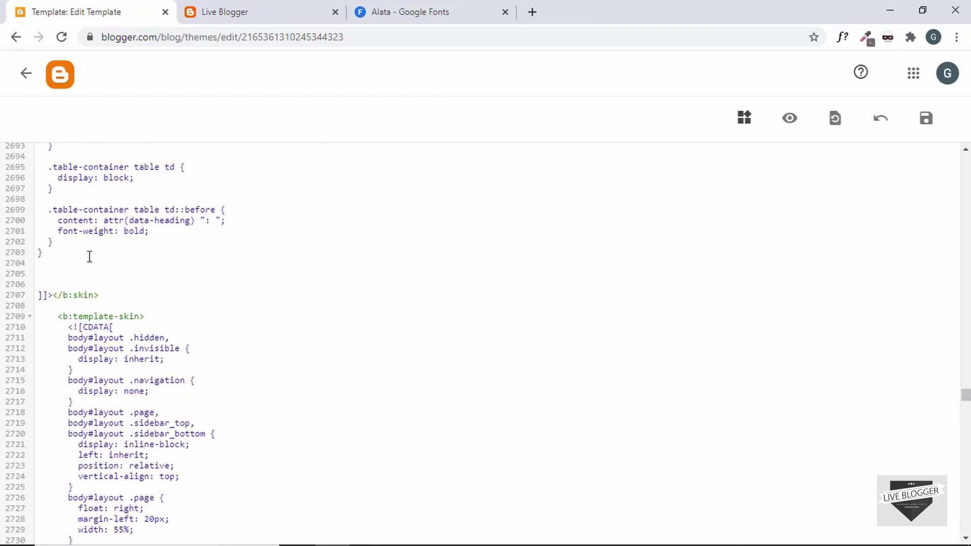
{"action": "type", "text": ".Header h1 {"}
{"action": "key", "text": "Return"}
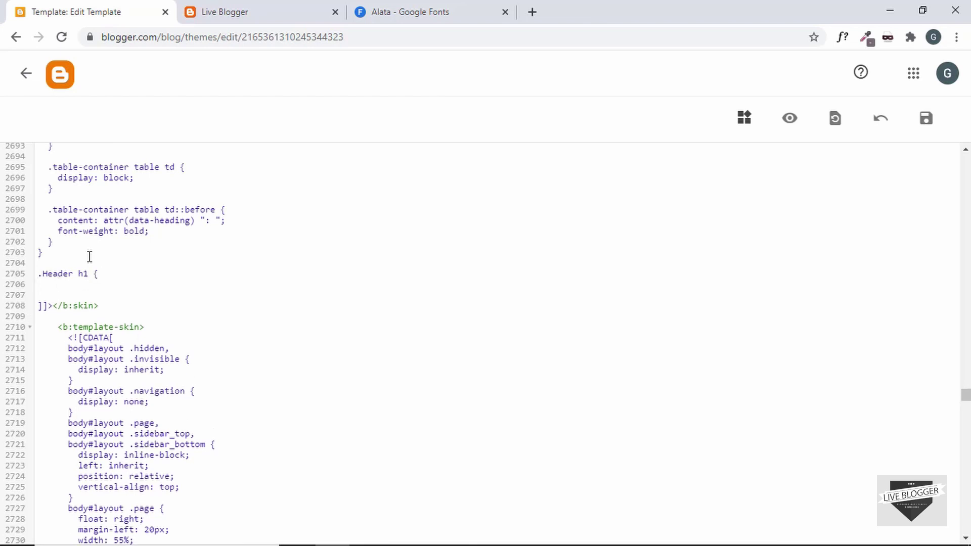
{"action": "type", "text": "font-family: \" Russon O"}
{"action": "key", "text": "BackSpace"}
{"action": "key", "text": "BackSpace"}
{"action": "key", "text": "BackSpace"}
{"action": "type", "text": "One\", sans-serif;"}
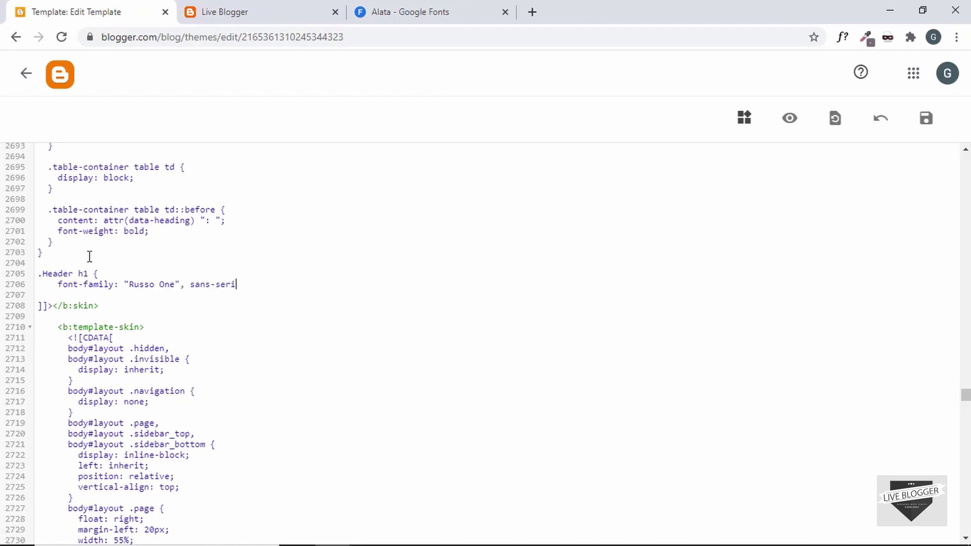
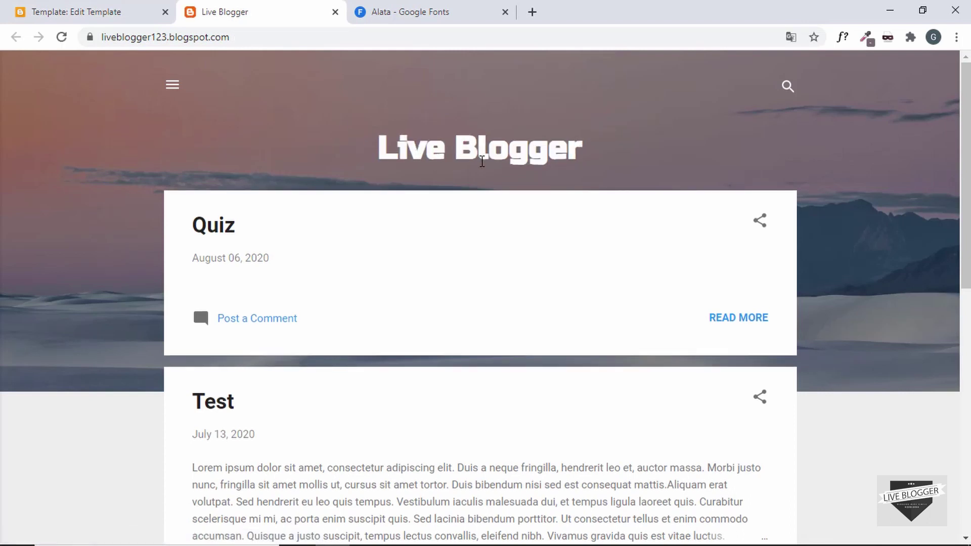
- Check the title font on the live blog, then inspect the Quiz post title and copy its full .post-title selector list
{"action": "left_click_drag", "start_coordinate": [383, 153], "coordinate": [577, 150]}
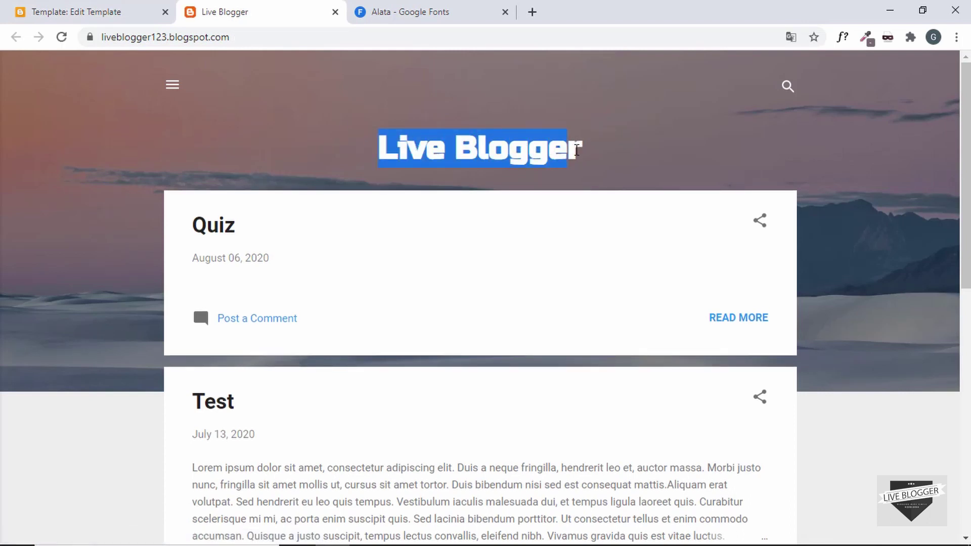
{"action": "left_click", "coordinate": [597, 151]}
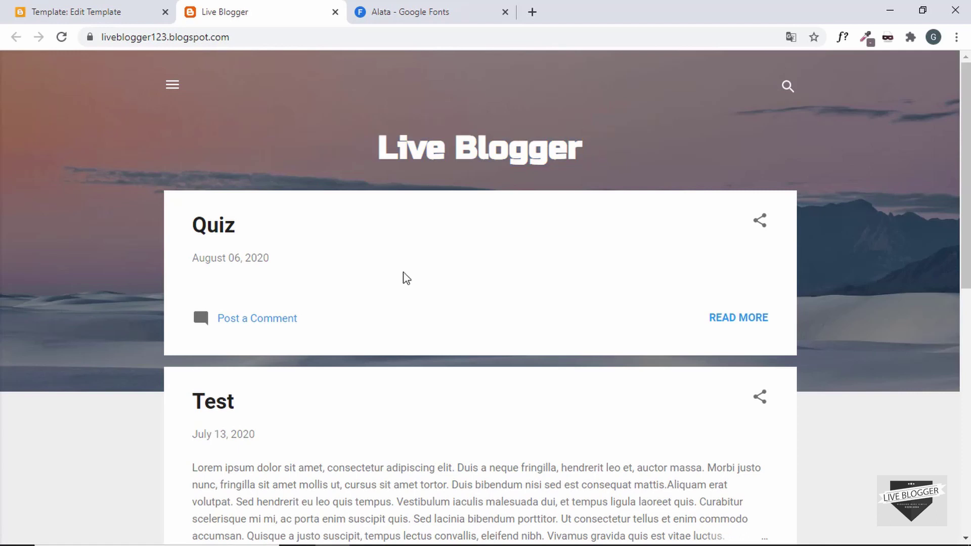
{"action": "scroll", "coordinate": [406, 278], "scroll_direction": "down", "scroll_amount": 3}
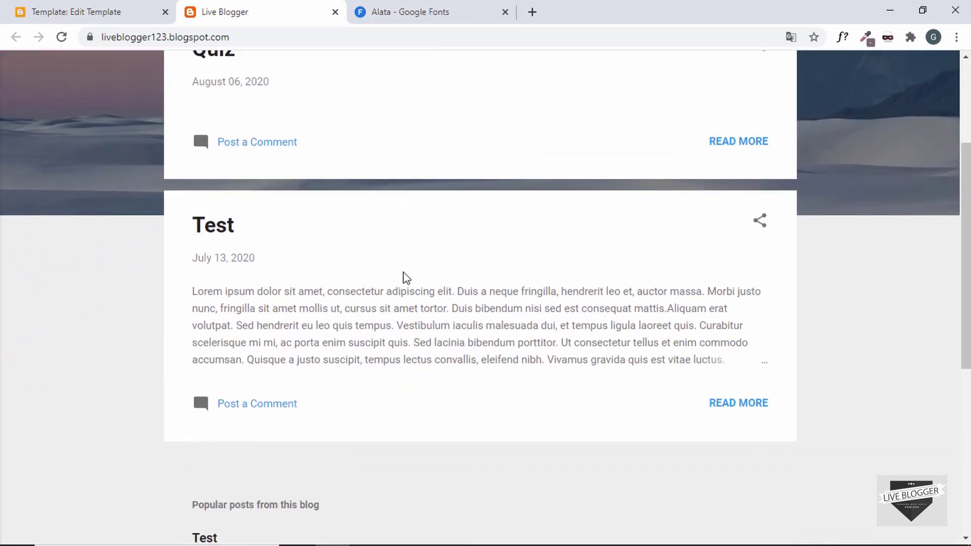
{"action": "scroll", "coordinate": [406, 278], "scroll_direction": "up", "scroll_amount": 4}
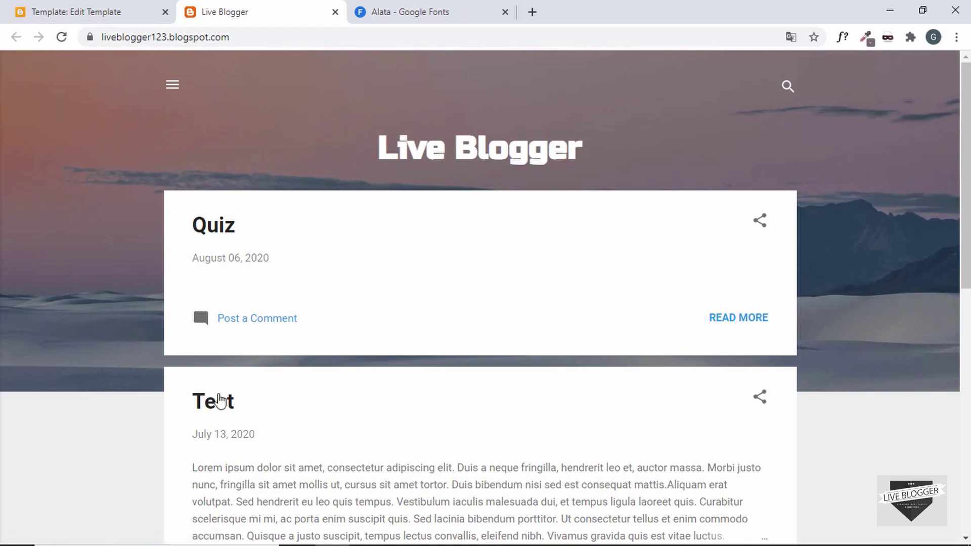
{"action": "scroll", "coordinate": [218, 401], "scroll_direction": "down", "scroll_amount": 3}
{"action": "scroll", "coordinate": [304, 244], "scroll_direction": "up", "scroll_amount": 3}
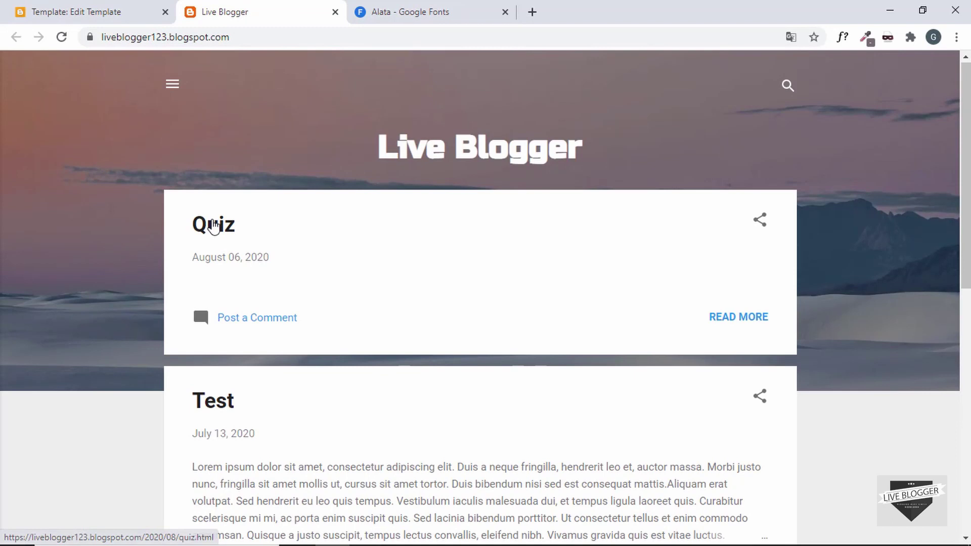
{"action": "right_click", "coordinate": [215, 226]}
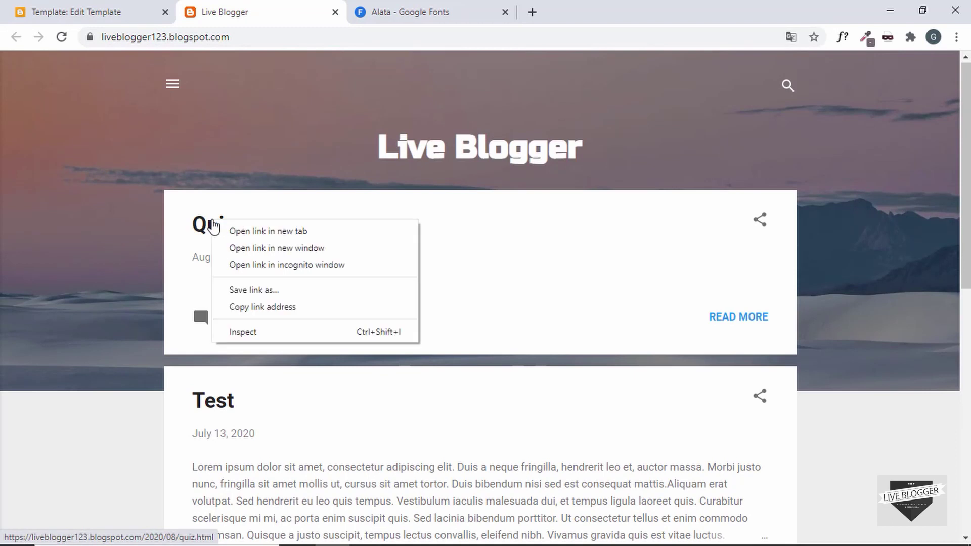
{"action": "left_click", "coordinate": [273, 330]}
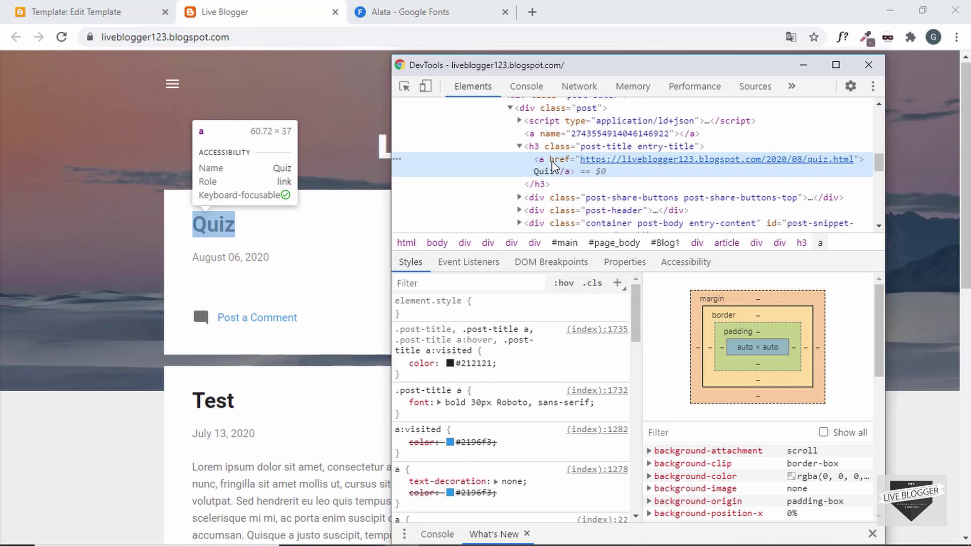
{"action": "left_click", "coordinate": [431, 327]}
{"action": "key", "text": "ctrl+c"}
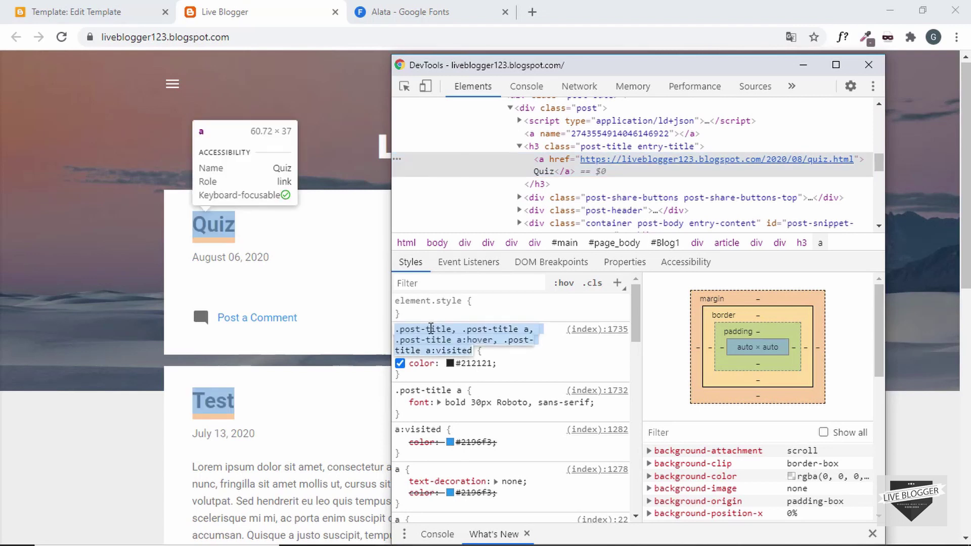
- In the theme's HTML, paste the post-title selectors below the .Header h1 rule and give them an empty rule block
{"action": "left_click", "coordinate": [96, 11]}
{"action": "left_click", "coordinate": [67, 300]}
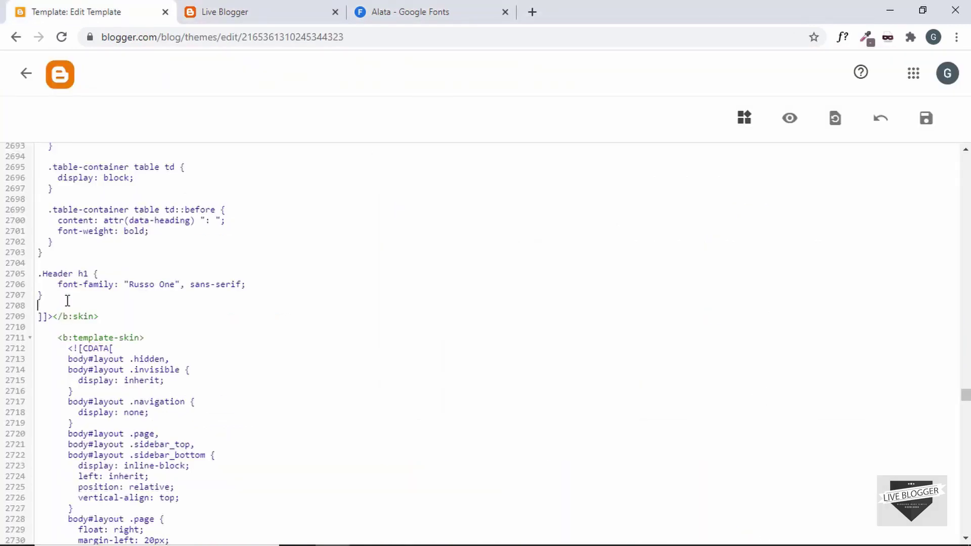
{"action": "key", "text": "Return"}
{"action": "key", "text": "Return"}
{"action": "key", "text": "ctrl+v"}
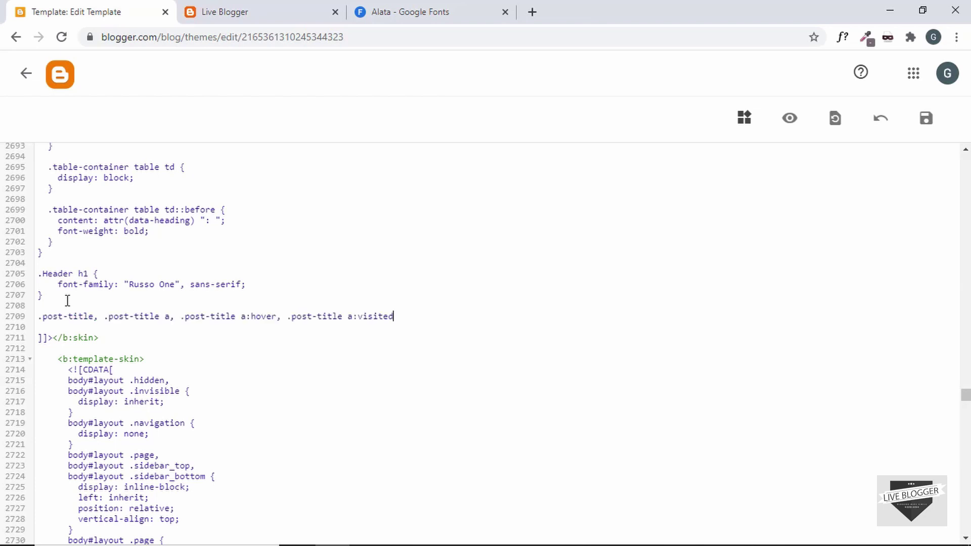
{"action": "type", "text": "{"}
{"action": "key", "text": "Return"}
{"action": "key", "text": "Return"}
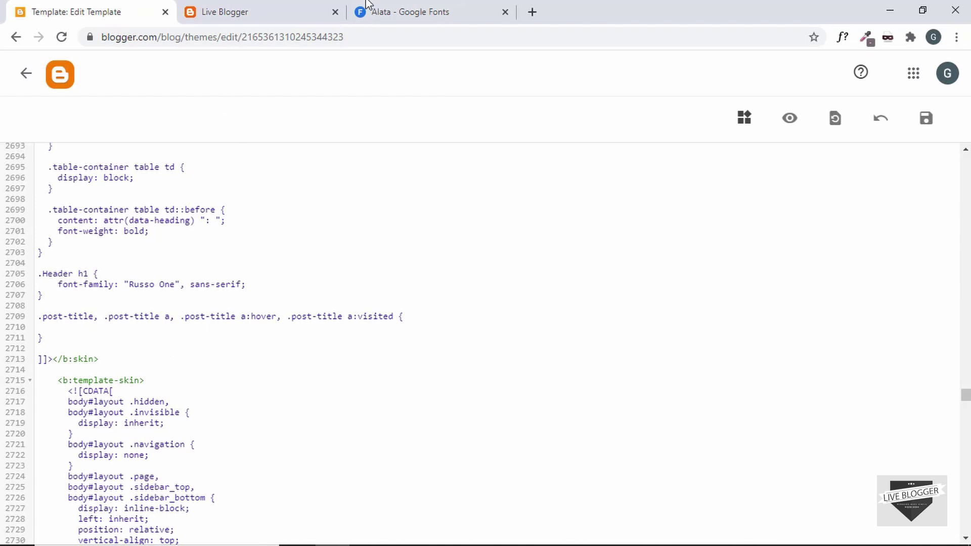
- Set the post-title rule's font-family to "Alata", sans-serif, save the theme and reload the live blog
{"action": "left_click", "coordinate": [389, 8]}
{"action": "left_click", "coordinate": [99, 7]}
{"action": "type", "text": "ont-fammil"}
{"action": "key", "text": "BackSpace"}
{"action": "key", "text": "BackSpace"}
{"action": "type", "text": "ily: \"Alata\""}
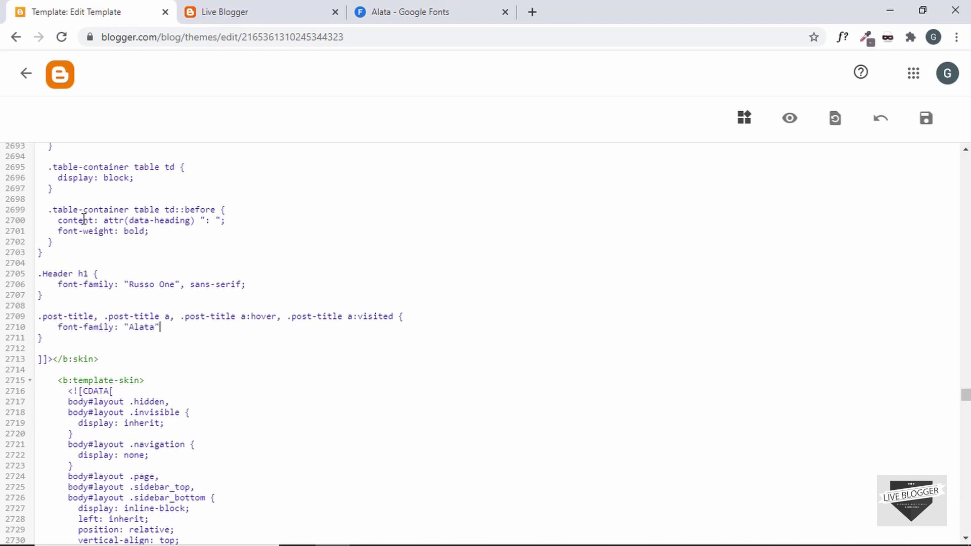
{"action": "type", "text": ", sans-serif;"}
{"action": "key", "text": "Return"}
{"action": "key", "text": "BackSpace"}
{"action": "left_click", "coordinate": [919, 126]}
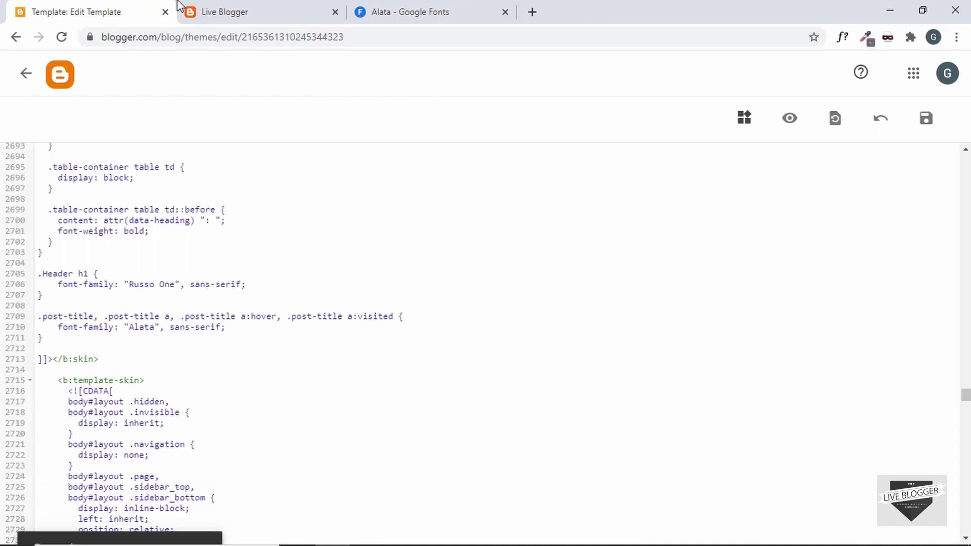
{"action": "left_click", "coordinate": [224, 11]}
{"action": "key", "text": "F5"}
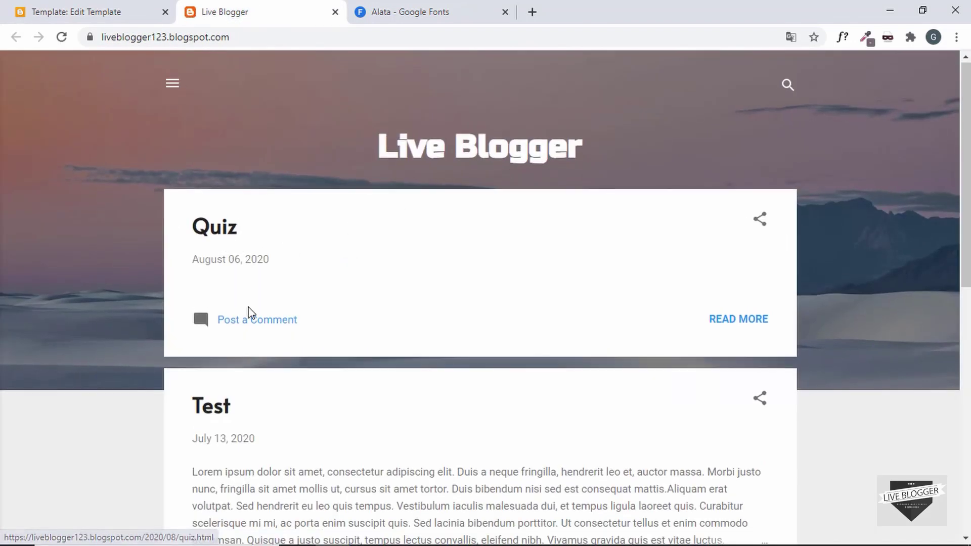
- Check the fonts used on the live blog with WhatFont, then review the custom font rules in the theme's HTML
{"action": "left_click", "coordinate": [841, 43]}
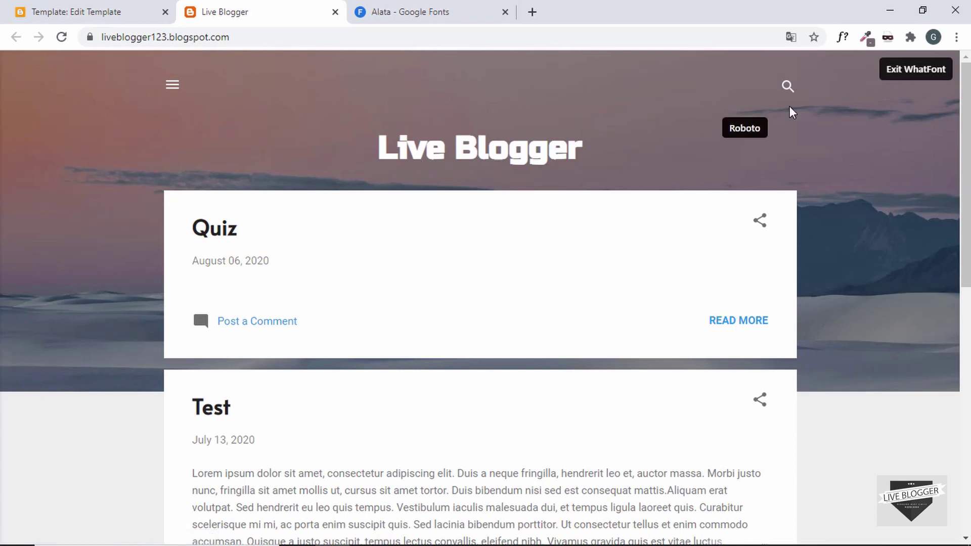
{"action": "left_click", "coordinate": [906, 71]}
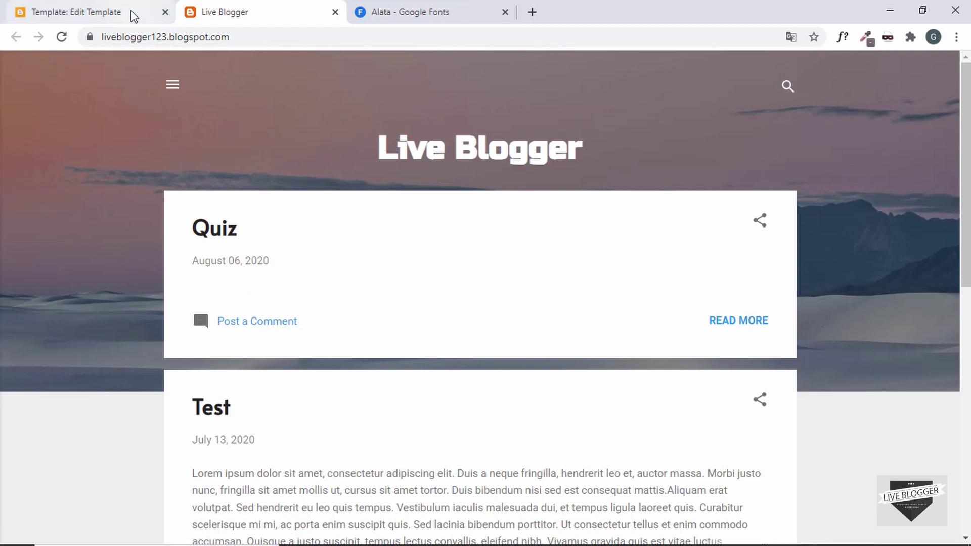
{"action": "left_click", "coordinate": [90, 7]}
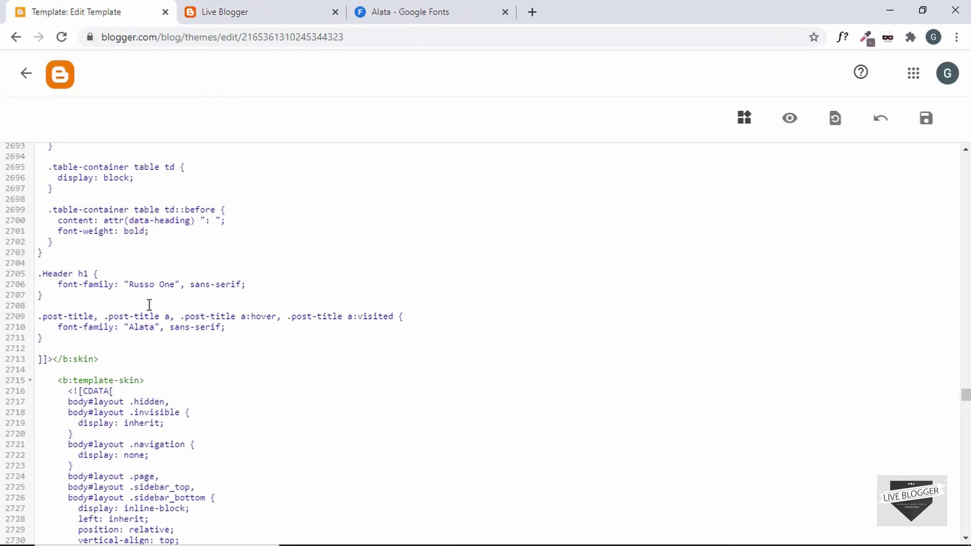
{"action": "left_click", "coordinate": [241, 8]}
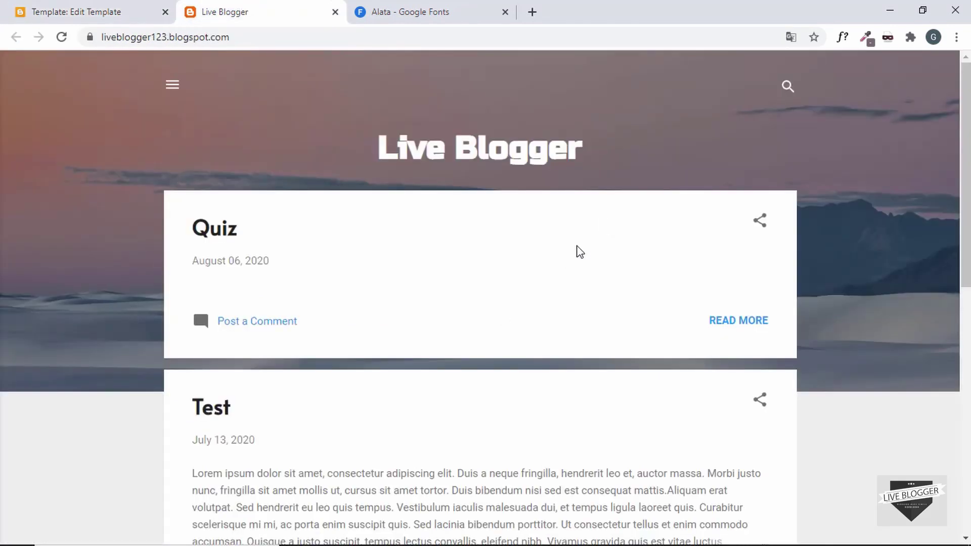
- Open the live blog's search field, inspect it and copy its .search-input input selector
{"action": "left_click", "coordinate": [786, 88]}
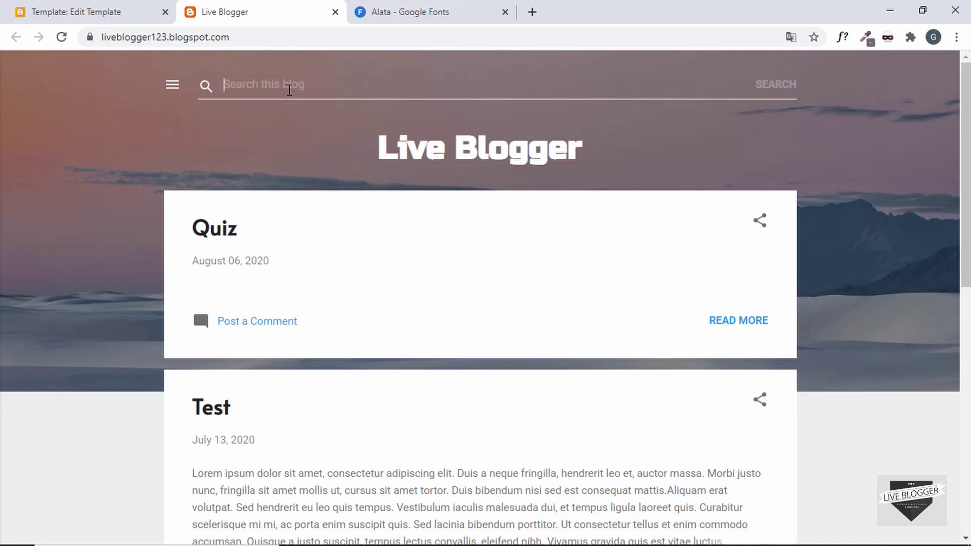
{"action": "right_click", "coordinate": [258, 84]}
{"action": "left_click", "coordinate": [313, 300]}
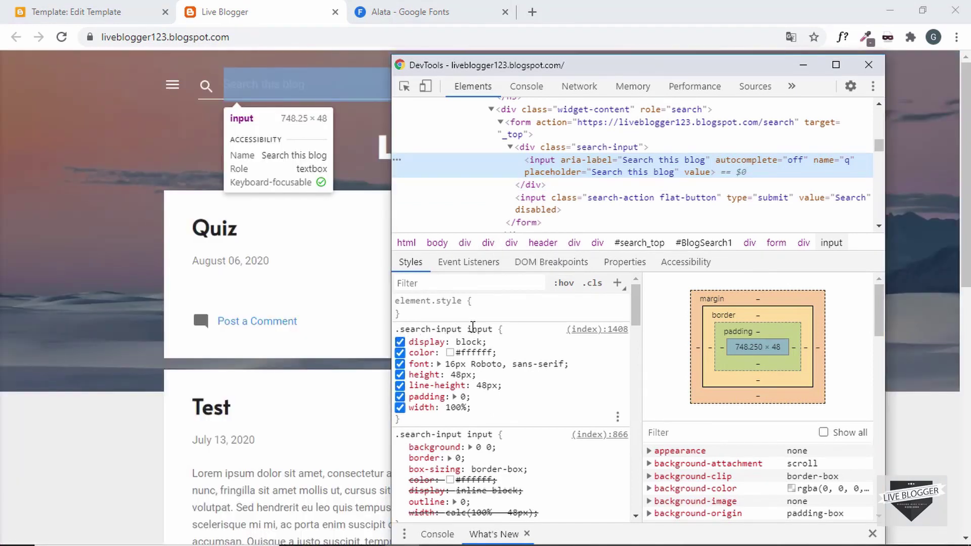
{"action": "left_click", "coordinate": [434, 331]}
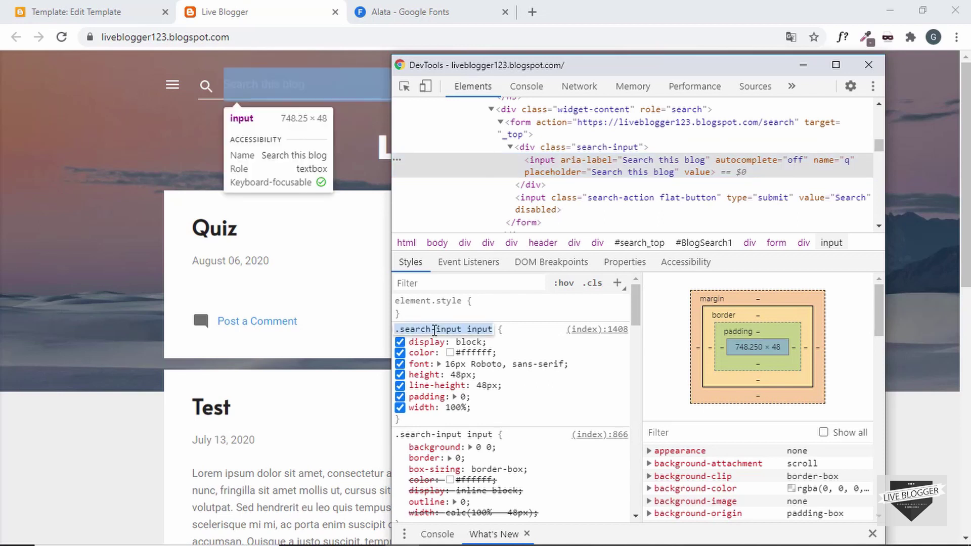
{"action": "right_click", "coordinate": [437, 332]}
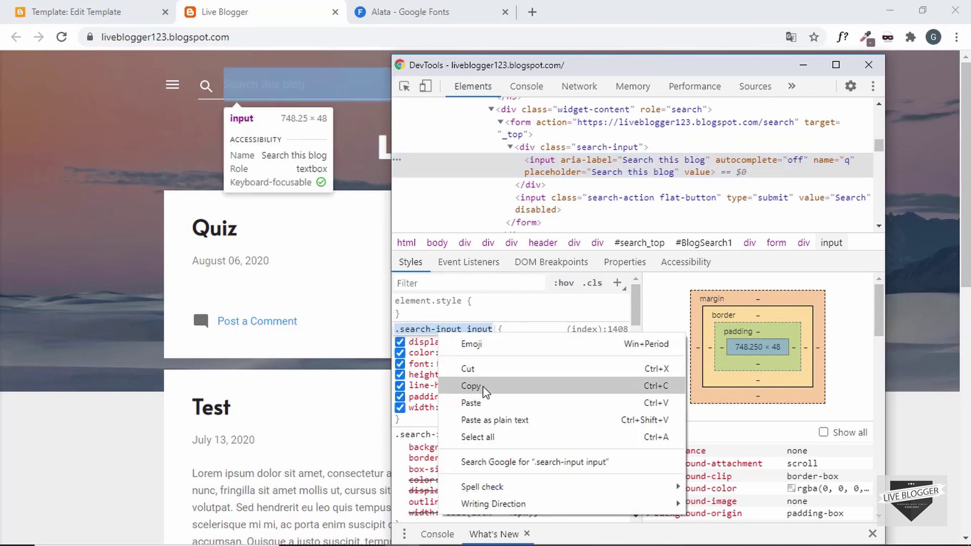
{"action": "left_click", "coordinate": [485, 391]}
- In the theme's HTML, add a .search-input input rule below the post-title rule with font-family "Alata", sans-serif
{"action": "left_click", "coordinate": [87, 7]}
{"action": "left_click", "coordinate": [85, 6]}
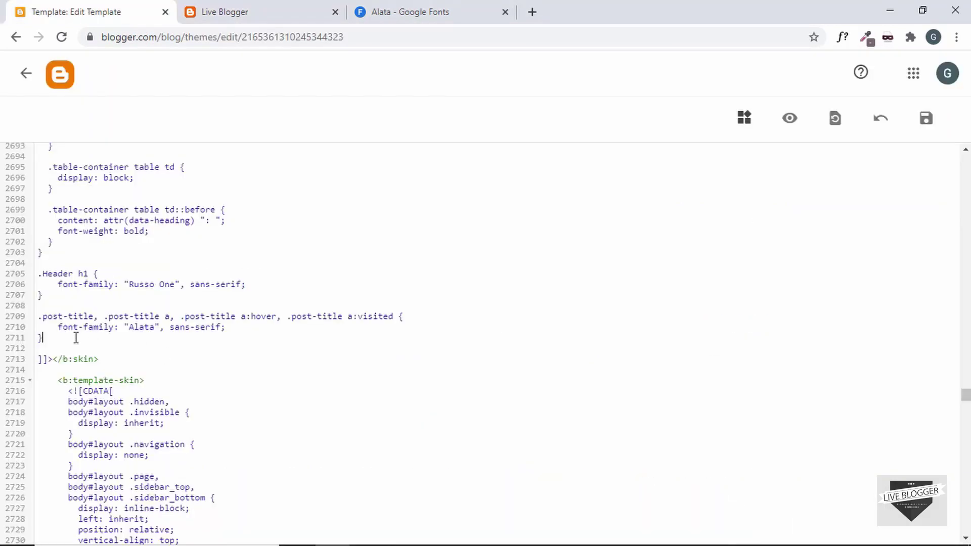
{"action": "key", "text": "Return"}
{"action": "key", "text": "Return"}
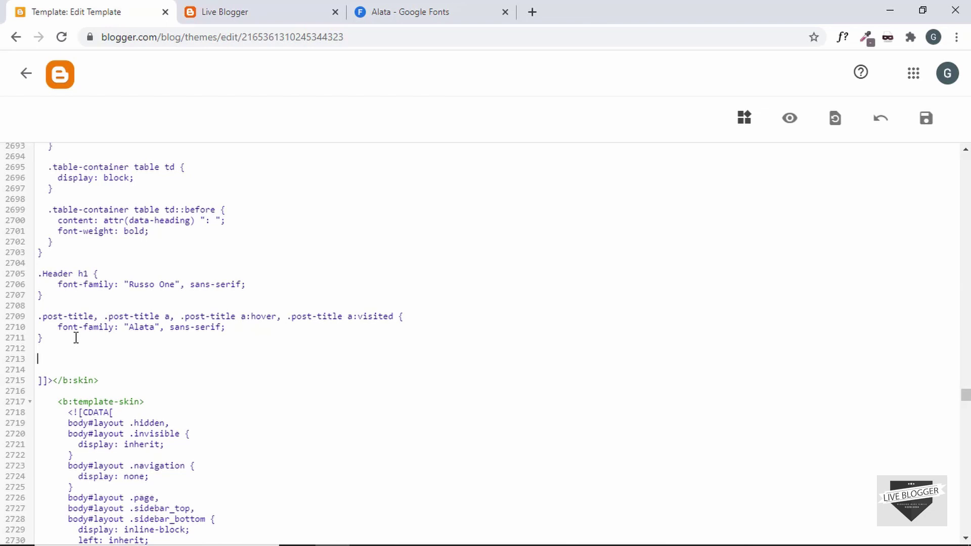
{"action": "key", "text": "ctrl+v"}
{"action": "type", "text": "{"}
{"action": "key", "text": "Return"}
{"action": "type", "text": "font-f"}
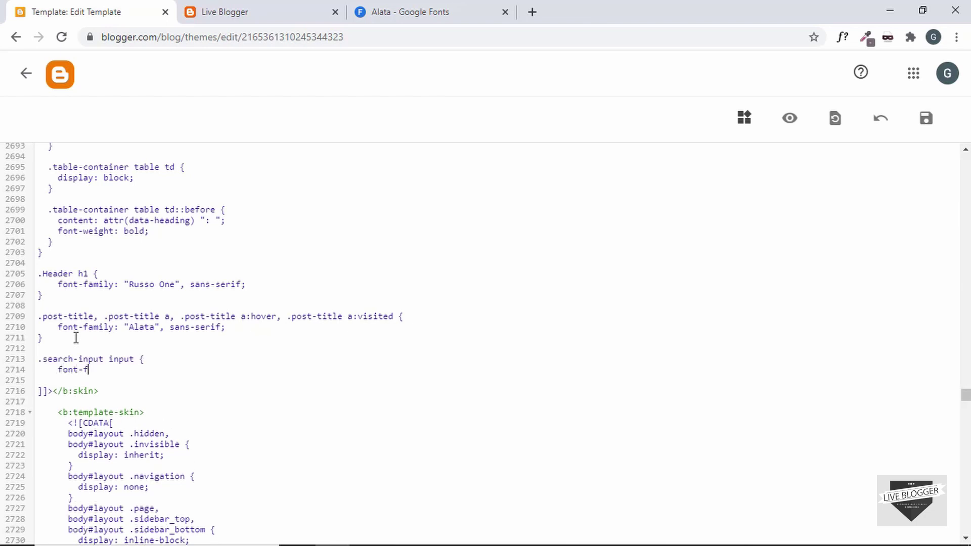
{"action": "type", "text": "amily: \"Alata\", sans-serif;"}
{"action": "key", "text": "Return"}
{"action": "type", "text": "}"}
- Save the theme with the search-field font rule and reload the live blog
{"action": "left_click", "coordinate": [926, 118]}
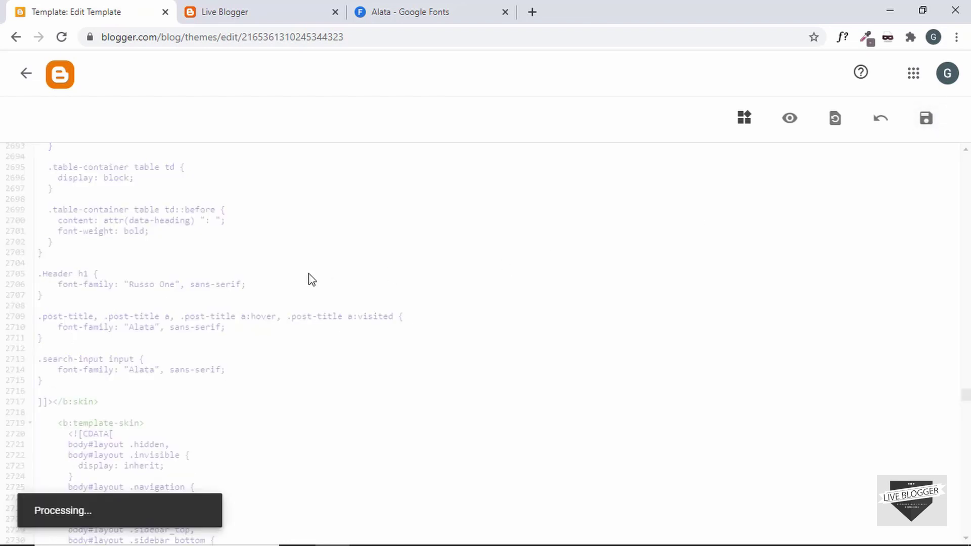
{"action": "left_click", "coordinate": [225, 12]}
{"action": "left_click", "coordinate": [204, 37]}
{"action": "key", "text": "Return"}
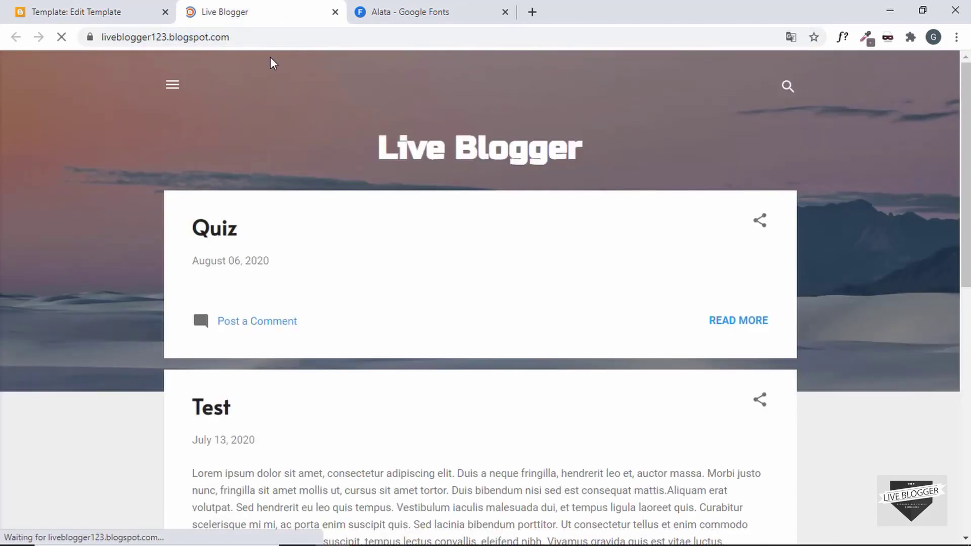
- Enter sample text in the blog's search field to check its font, then look over the page
{"action": "left_click", "coordinate": [780, 92]}
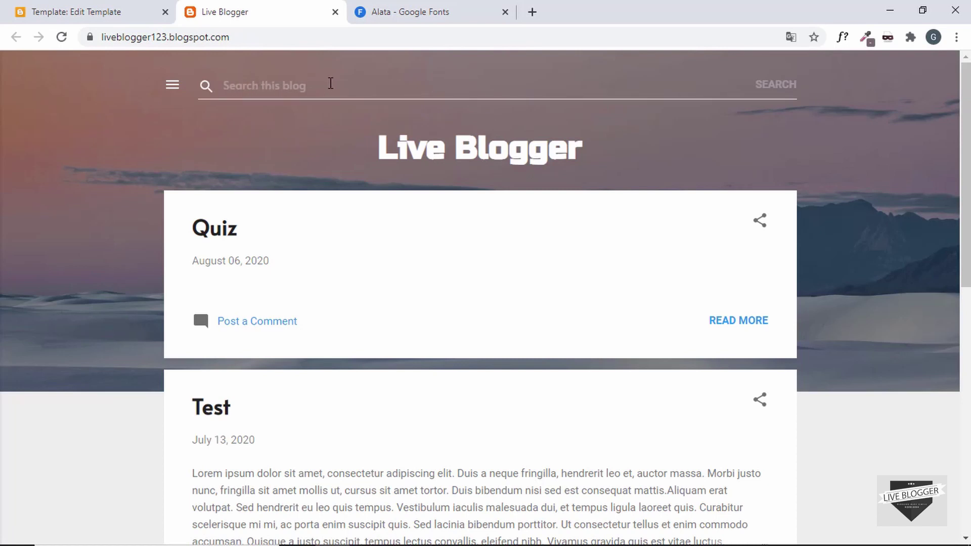
{"action": "type", "text": "hi efve"}
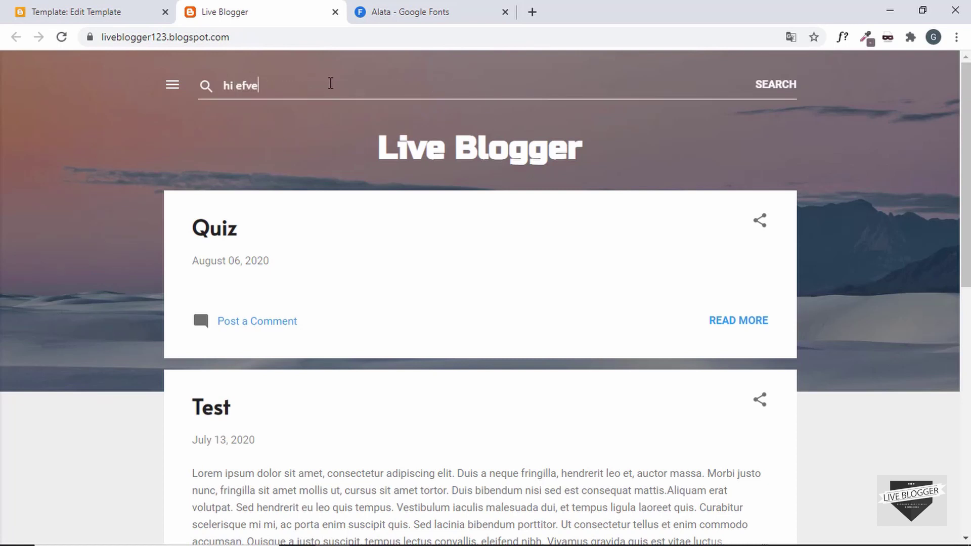
{"action": "type", "text": "veryone"}
{"action": "left_click", "coordinate": [402, 149]}
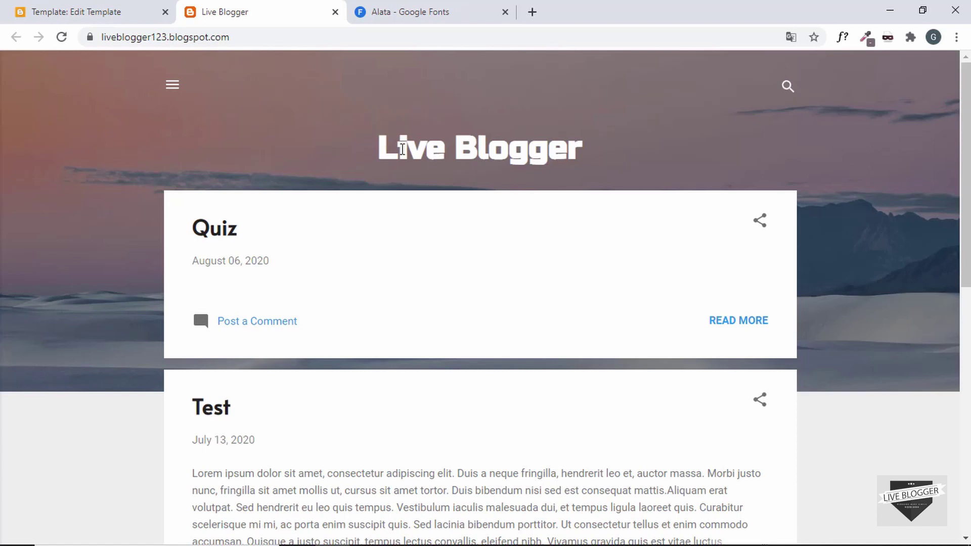
{"action": "scroll", "coordinate": [383, 201], "scroll_direction": "down", "scroll_amount": 2}
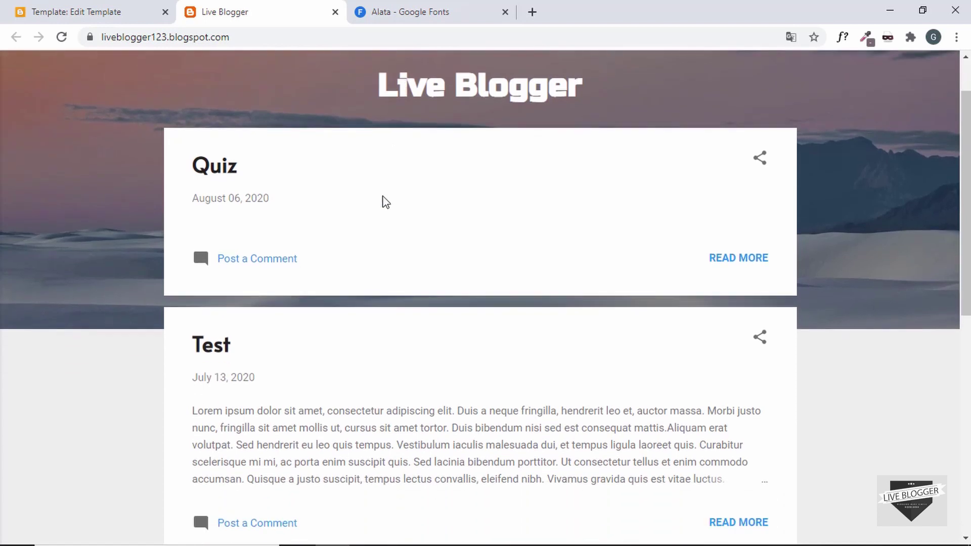
{"action": "scroll", "coordinate": [383, 201], "scroll_direction": "up", "scroll_amount": 2}
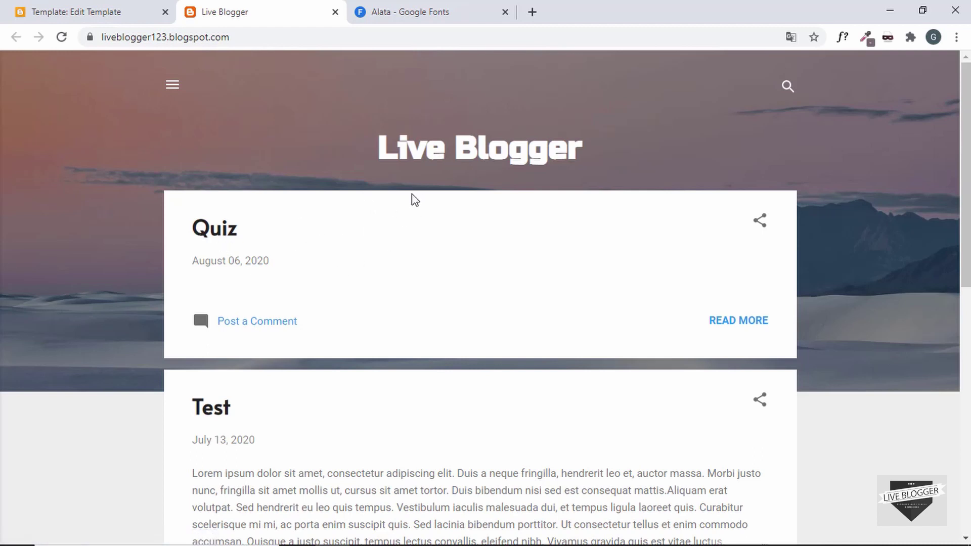
- Add color: yellow to the .Header h1 rule in the theme's HTML, save the theme and reload the live blog
{"action": "left_click", "coordinate": [30, 9]}
{"action": "scroll", "coordinate": [216, 306], "scroll_direction": "down", "scroll_amount": 1}
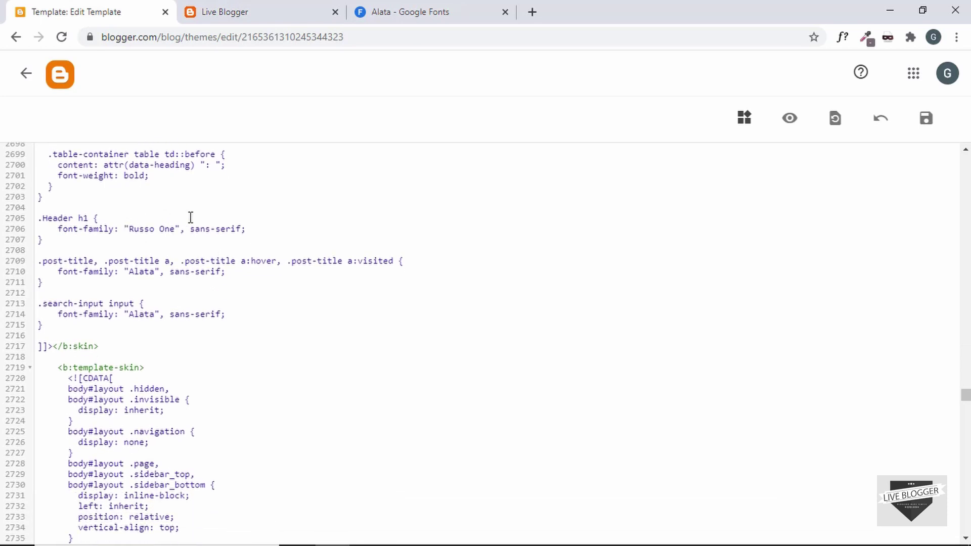
{"action": "key", "text": "Return"}
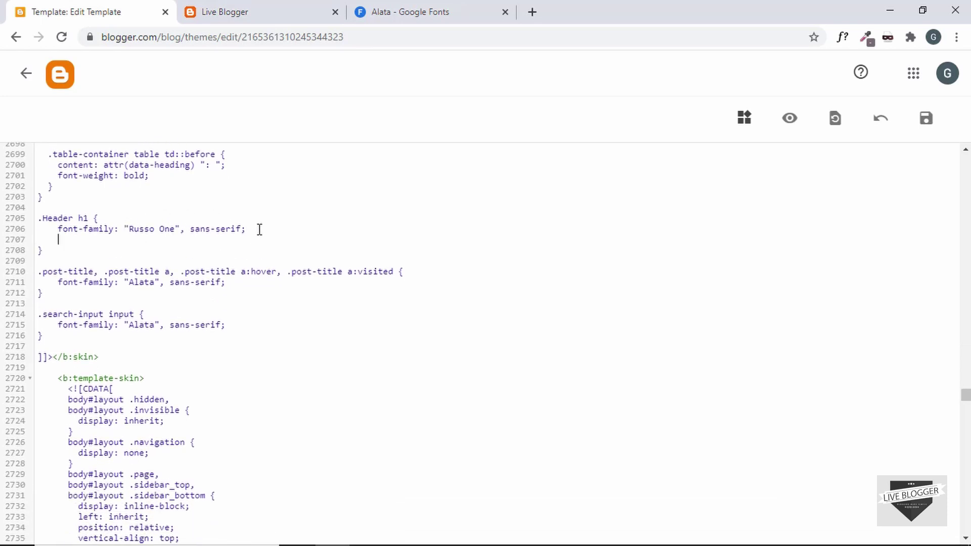
{"action": "type", "text": "color: yellow;"}
{"action": "left_click", "coordinate": [929, 125]}
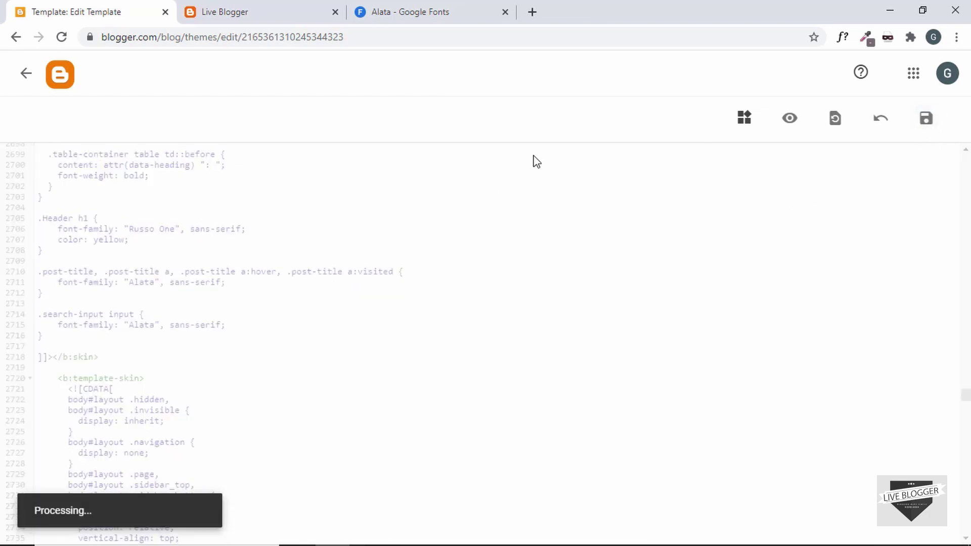
{"action": "left_click", "coordinate": [237, 15]}
{"action": "left_click", "coordinate": [58, 41]}
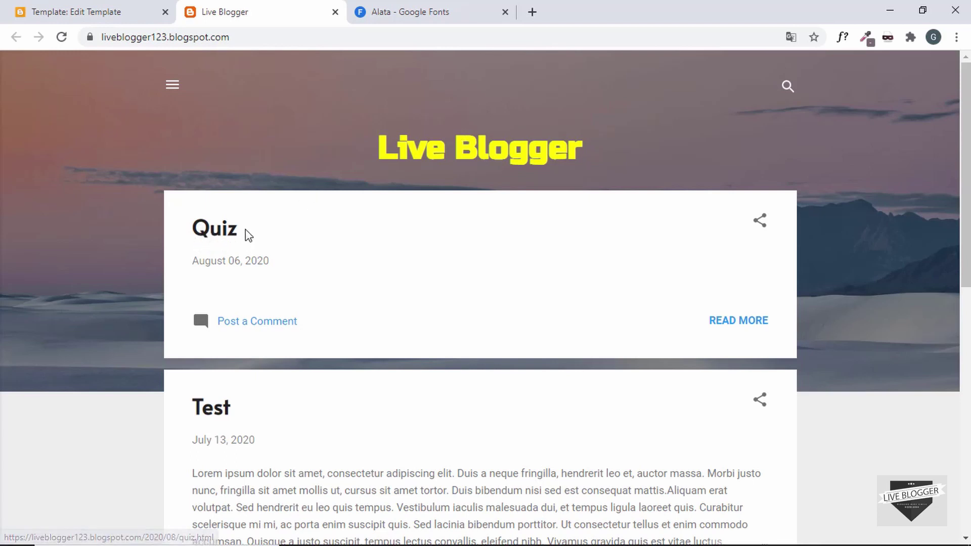
- Add background: #f2f2f2 and padding: 8px 24px to the post-title rule in the theme's HTML
{"action": "left_click", "coordinate": [96, 6]}
{"action": "scroll", "coordinate": [172, 220], "scroll_direction": "down", "scroll_amount": 1}
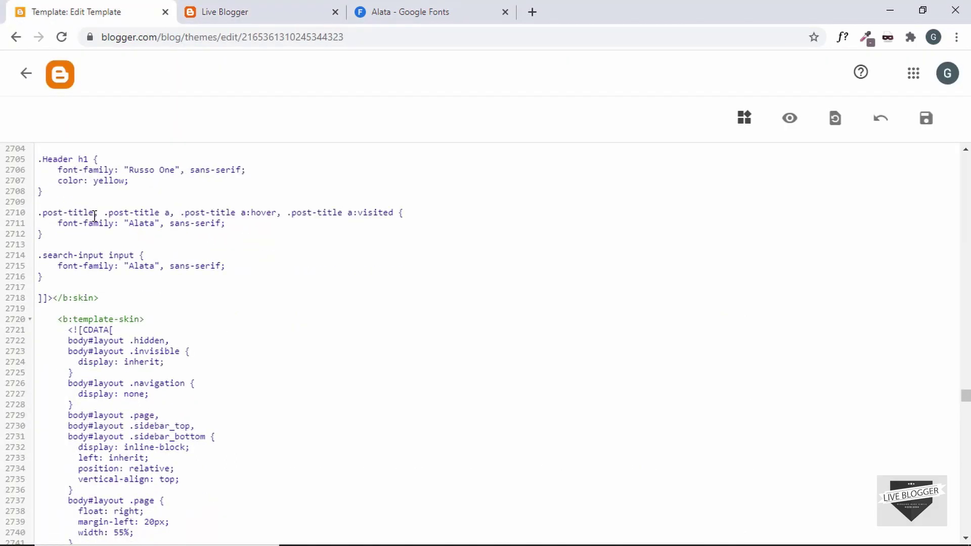
{"action": "left_click_drag", "start_coordinate": [65, 211], "coordinate": [131, 212]}
{"action": "left_click", "coordinate": [236, 223]}
{"action": "key", "text": "Return"}
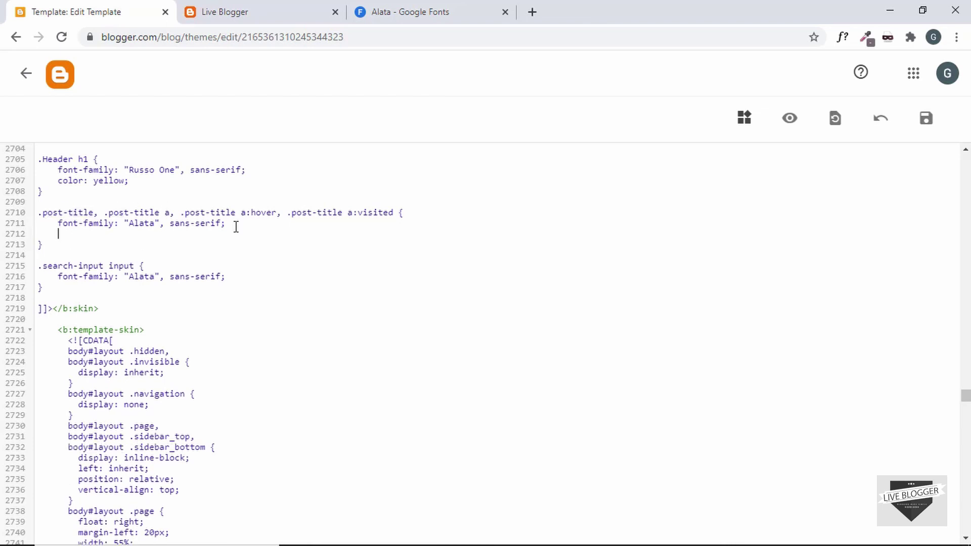
{"action": "type", "text": "background: #f2f2f2;"}
{"action": "key", "text": "Return"}
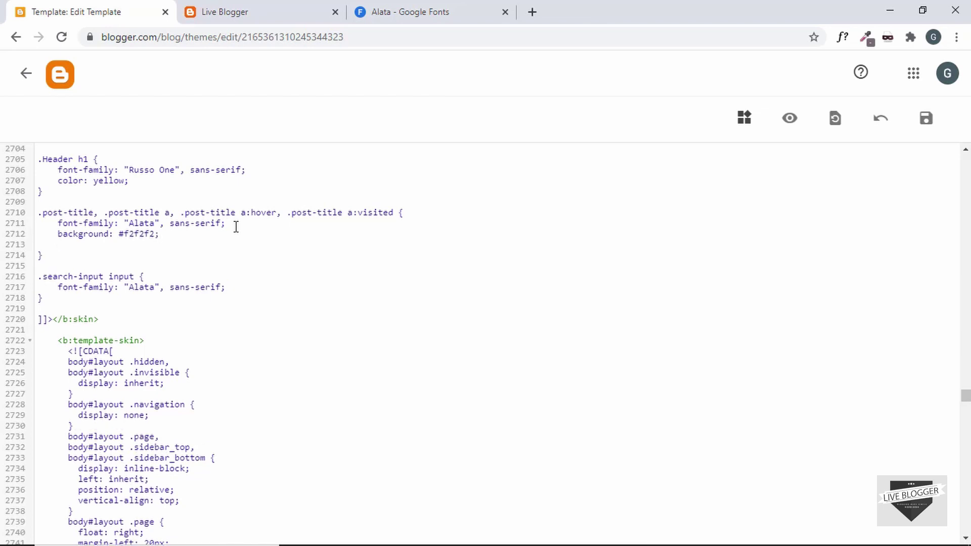
{"action": "type", "text": "padding: 8px 24px;"}
{"action": "key", "text": "Return"}
- Add color: #000 and border-bottom: 1px solid #000 to the post-title rule
{"action": "type", "text": "color"}
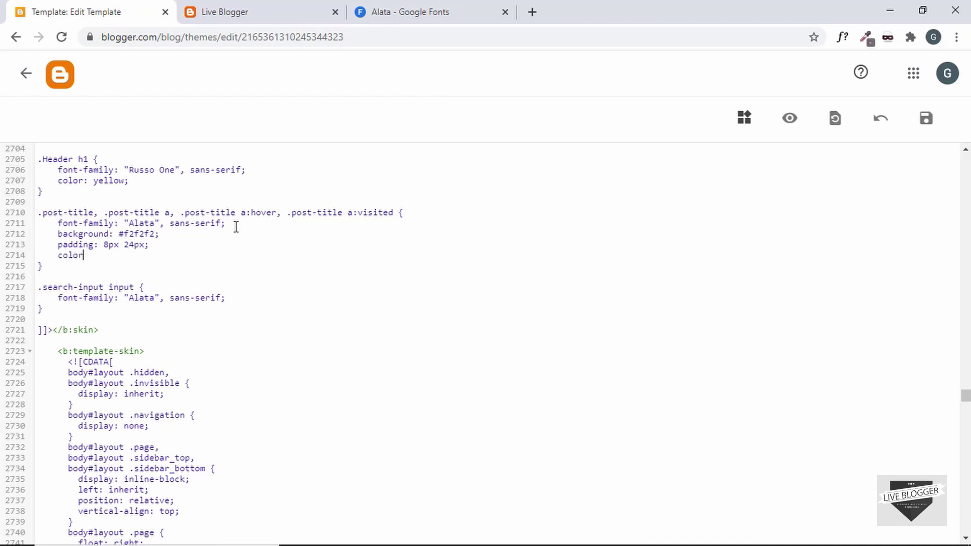
{"action": "type", "text": ": #000;"}
{"action": "key", "text": "Return"}
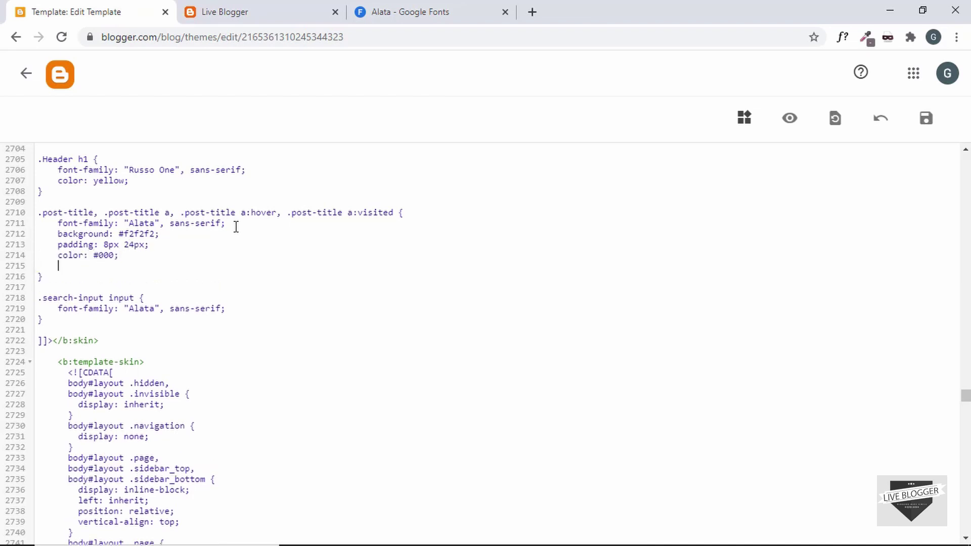
{"action": "type", "text": "border-bottom: 1px solid "}
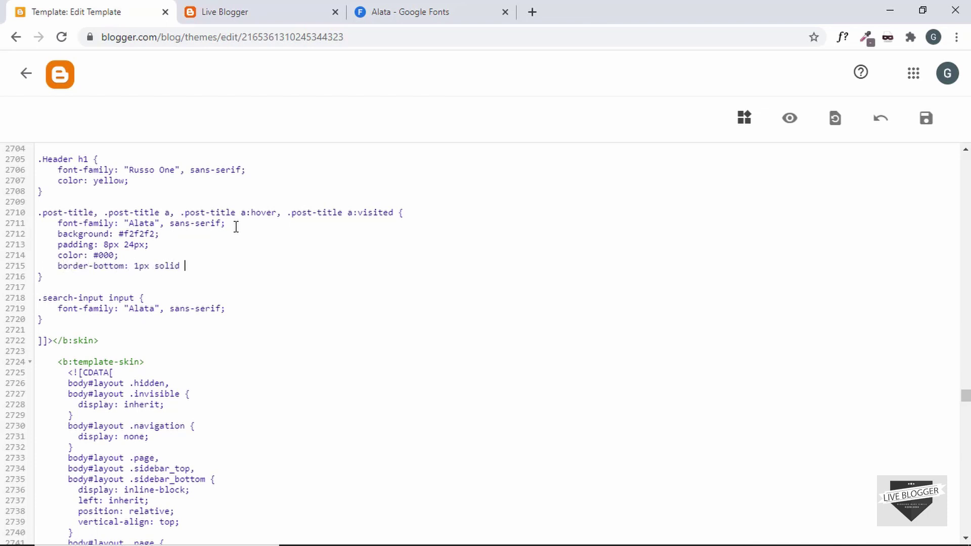
{"action": "type", "text": "#000;"}
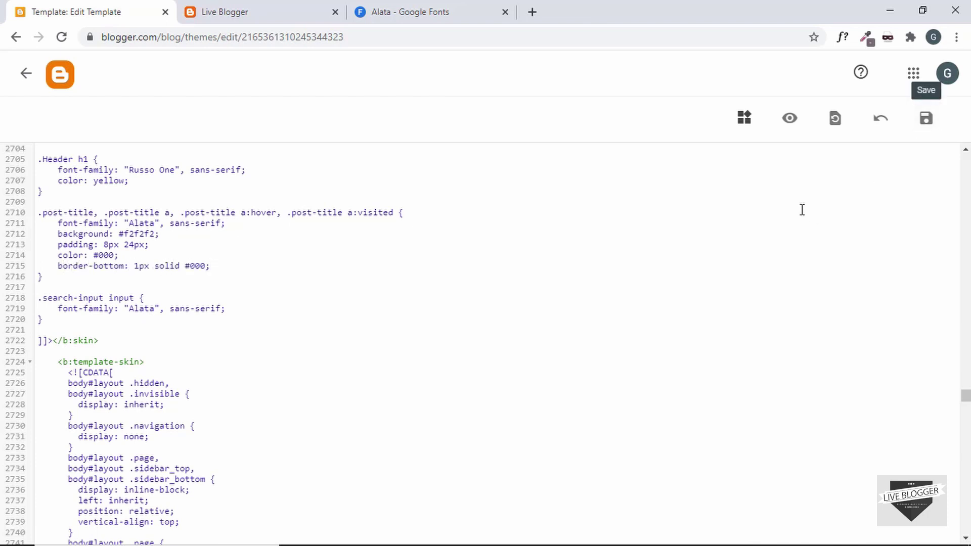
- Save the theme, reload the live blog and check the post-title styling down the whole page
{"action": "left_click", "coordinate": [925, 119]}
{"action": "left_click", "coordinate": [225, 11]}
{"action": "left_click", "coordinate": [229, 36]}
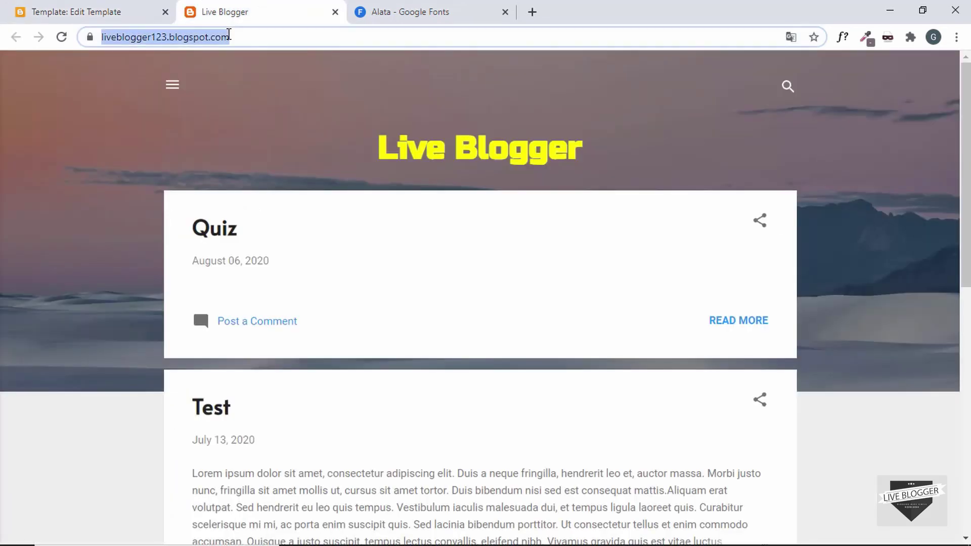
{"action": "key", "text": "Return"}
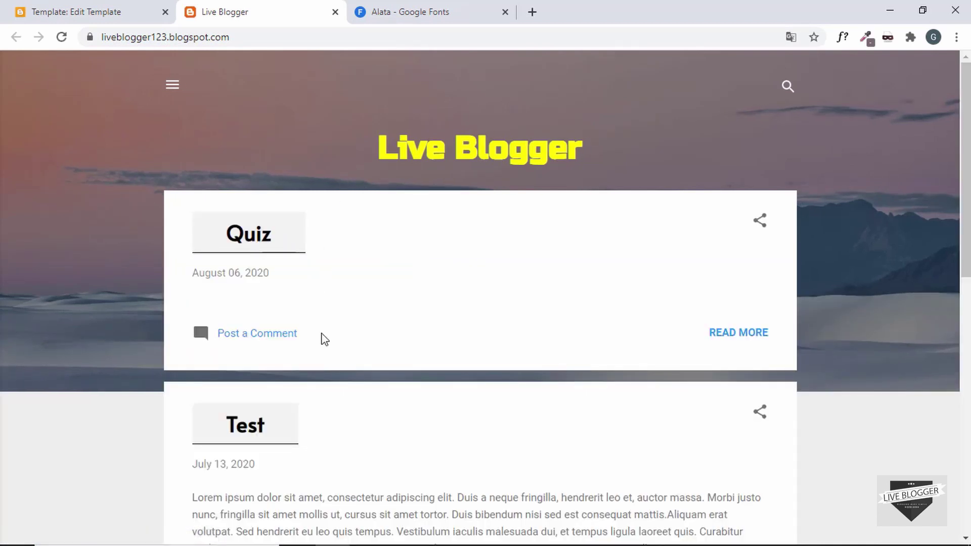
{"action": "scroll", "coordinate": [320, 337], "scroll_direction": "down", "scroll_amount": 8}
{"action": "scroll", "coordinate": [324, 338], "scroll_direction": "down", "scroll_amount": 4}
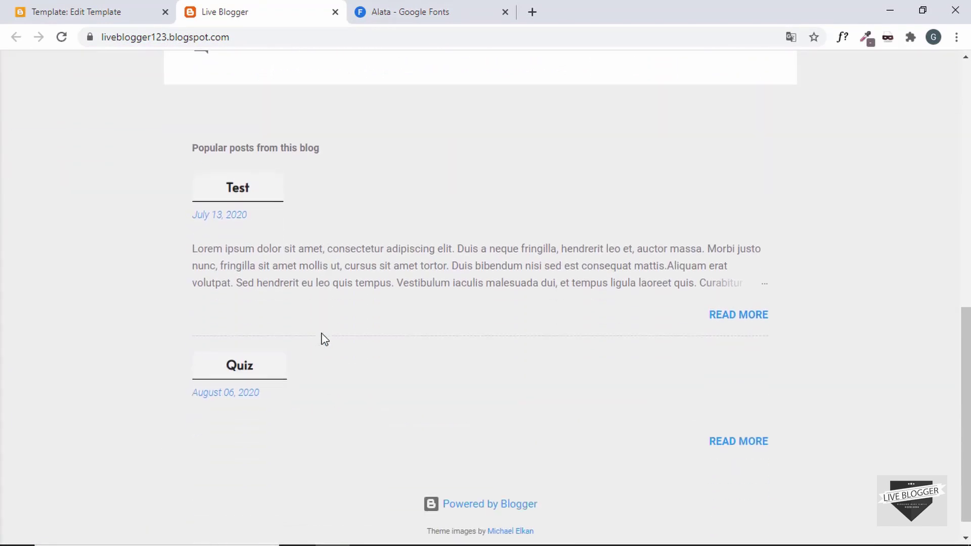
{"action": "scroll", "coordinate": [324, 339], "scroll_direction": "up", "scroll_amount": 12}
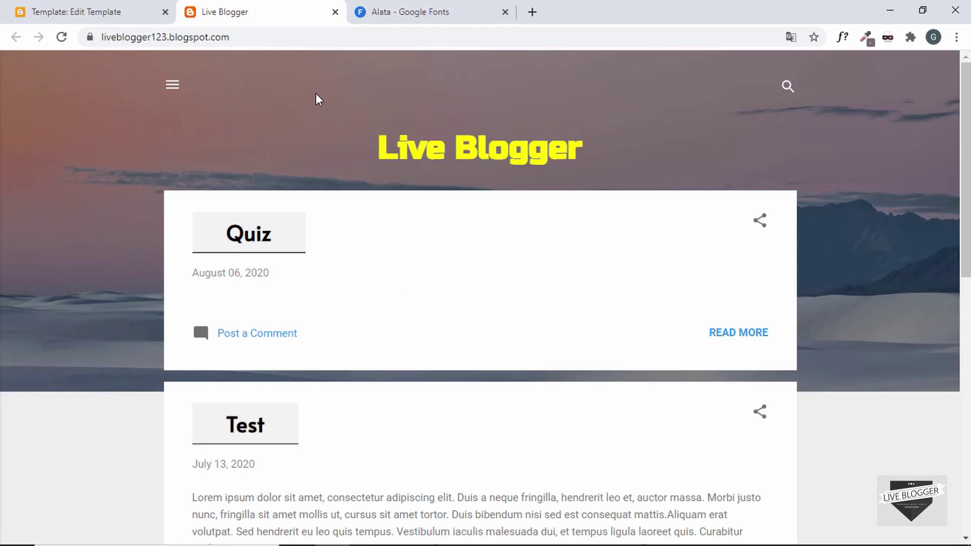
- Leave the theme's HTML editor and return to the blog's Theme page
{"action": "left_click", "coordinate": [90, 7]}
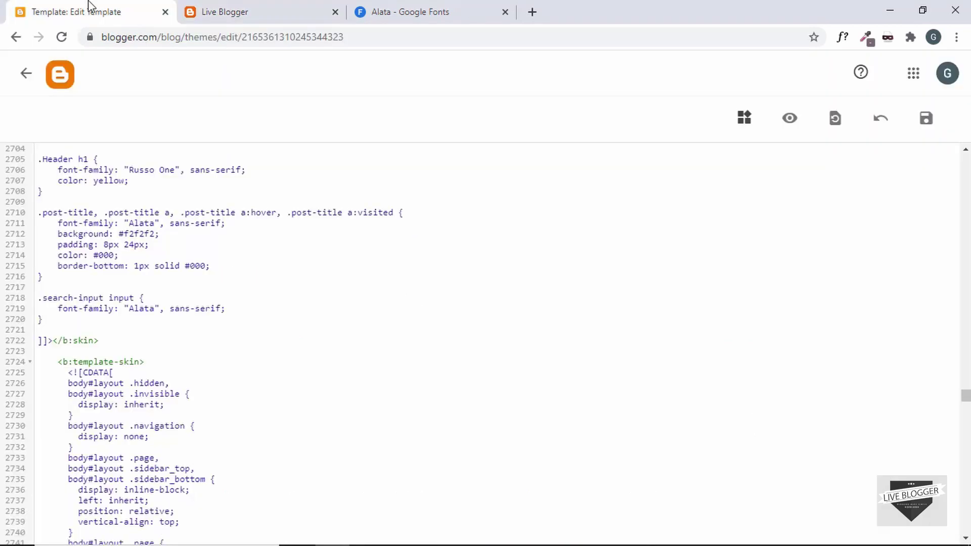
{"action": "left_click", "coordinate": [27, 83]}
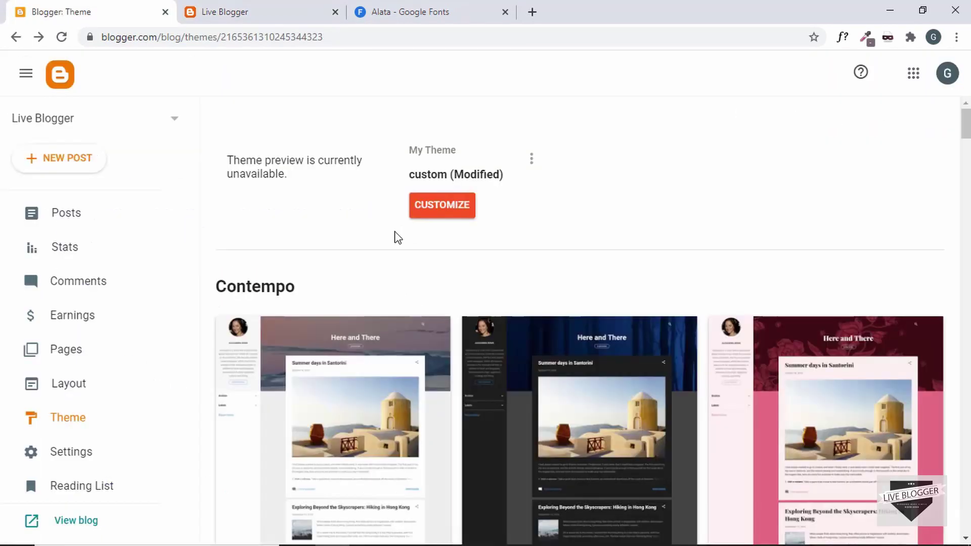
- Try the Chewy font on the blog title in the theme customizer, and leave without keeping the change
{"action": "left_click", "coordinate": [448, 213]}
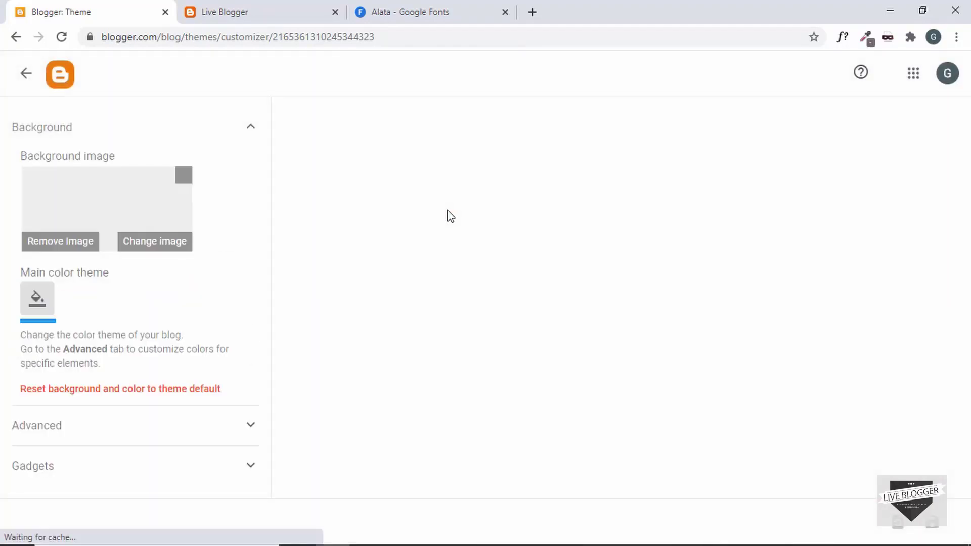
{"action": "left_click", "coordinate": [180, 434]}
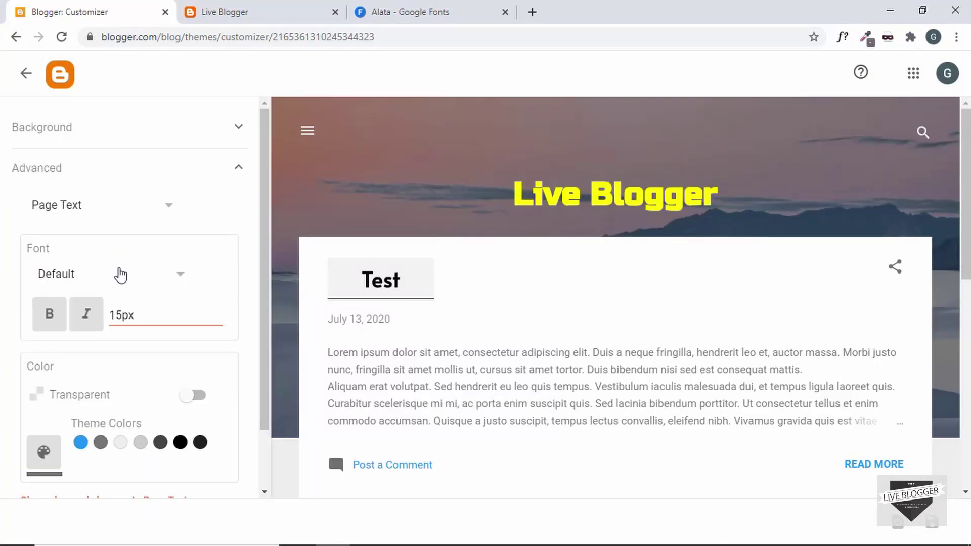
{"action": "left_click", "coordinate": [150, 212]}
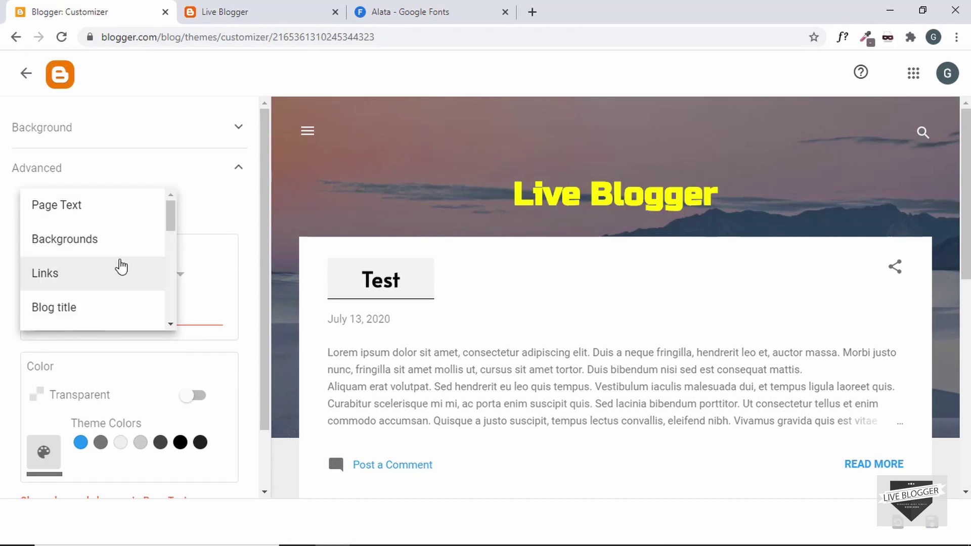
{"action": "scroll", "coordinate": [120, 267], "scroll_direction": "down", "scroll_amount": 2}
{"action": "left_click", "coordinate": [97, 241]}
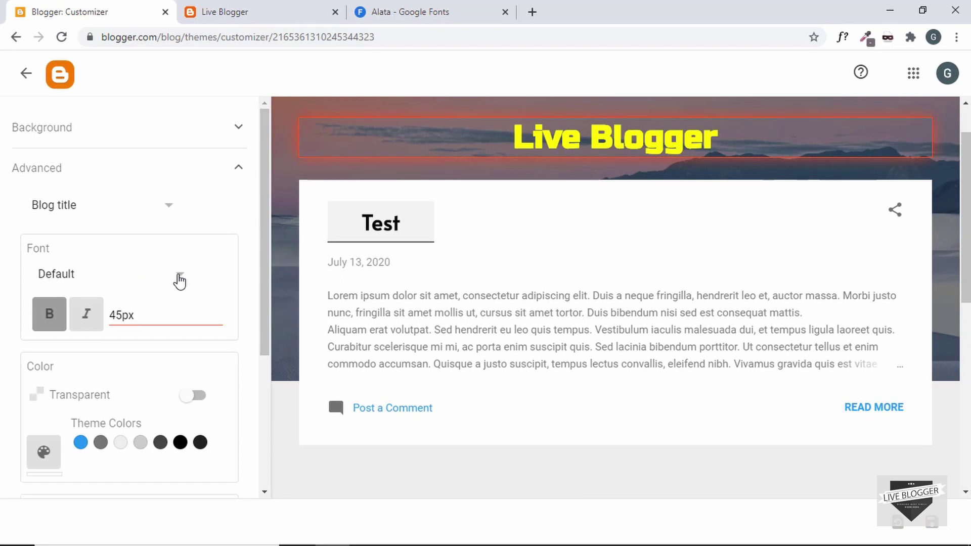
{"action": "left_click", "coordinate": [179, 280]}
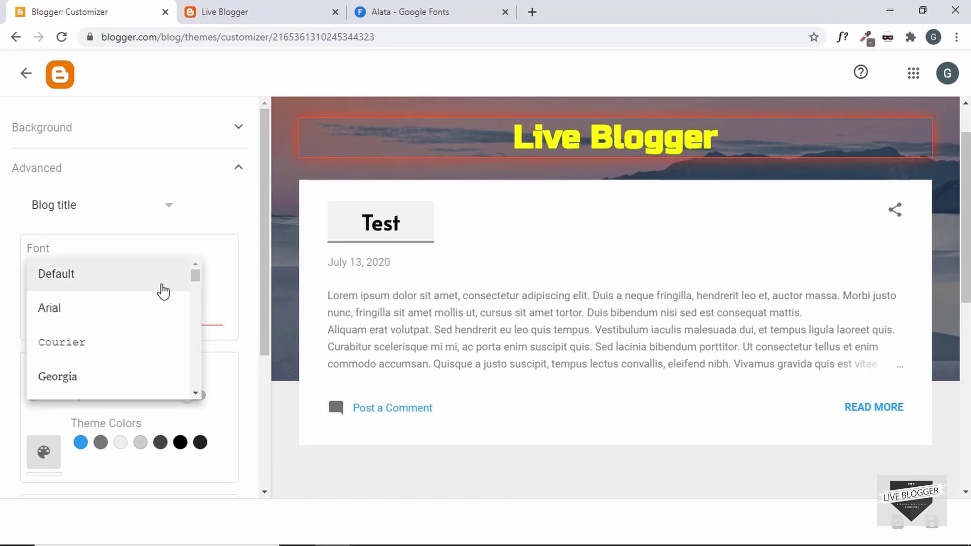
{"action": "scroll", "coordinate": [137, 338], "scroll_direction": "down", "scroll_amount": 2}
{"action": "scroll", "coordinate": [137, 337], "scroll_direction": "down", "scroll_amount": 4}
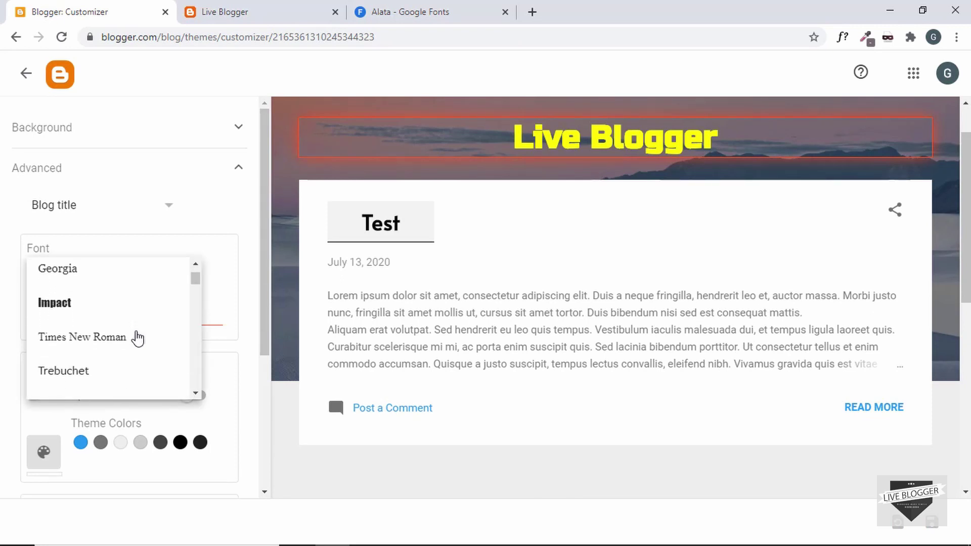
{"action": "scroll", "coordinate": [137, 338], "scroll_direction": "down", "scroll_amount": 4}
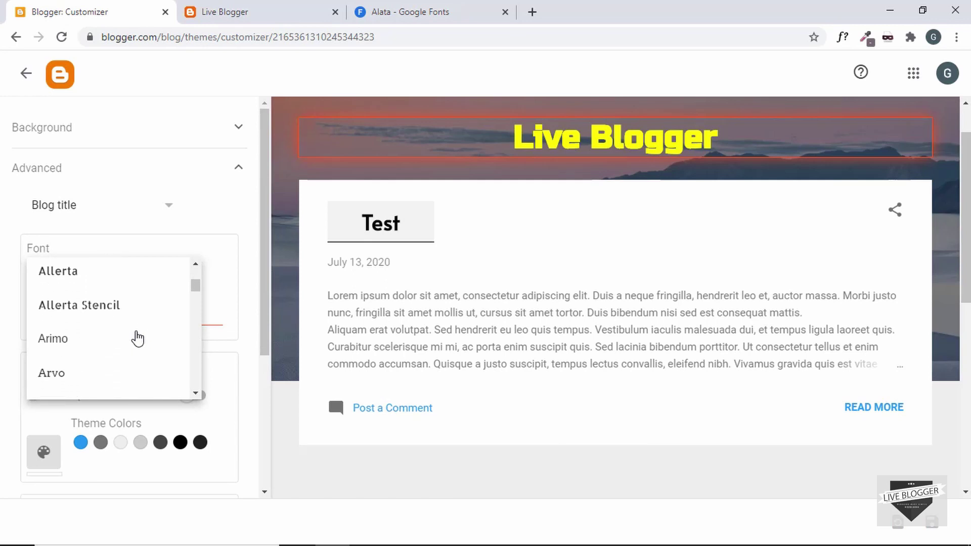
{"action": "scroll", "coordinate": [137, 338], "scroll_direction": "down", "scroll_amount": 3}
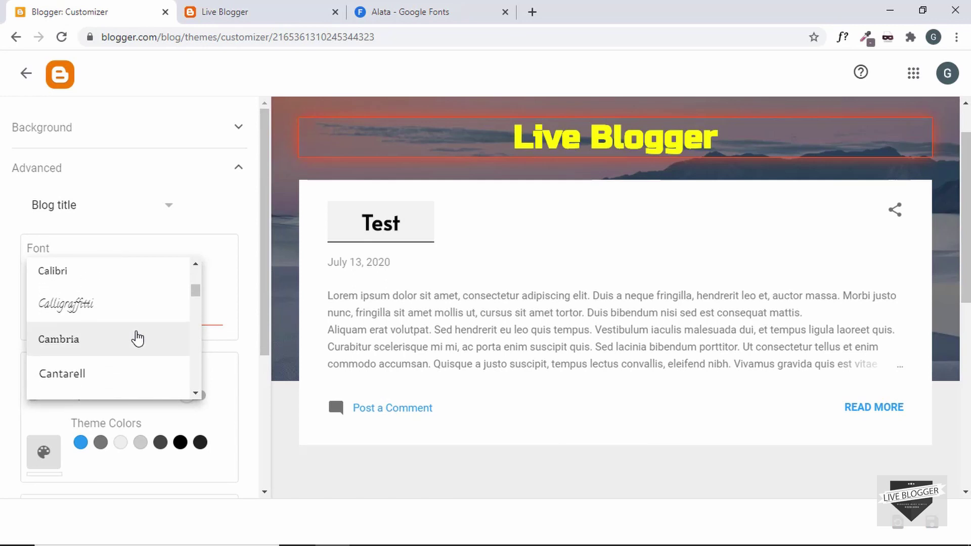
{"action": "scroll", "coordinate": [137, 338], "scroll_direction": "down", "scroll_amount": 1}
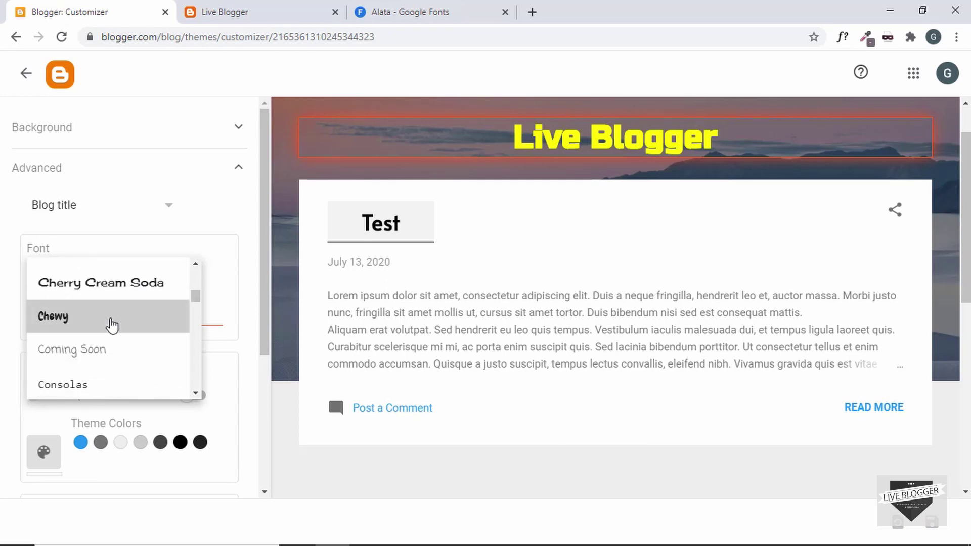
{"action": "left_click", "coordinate": [110, 325]}
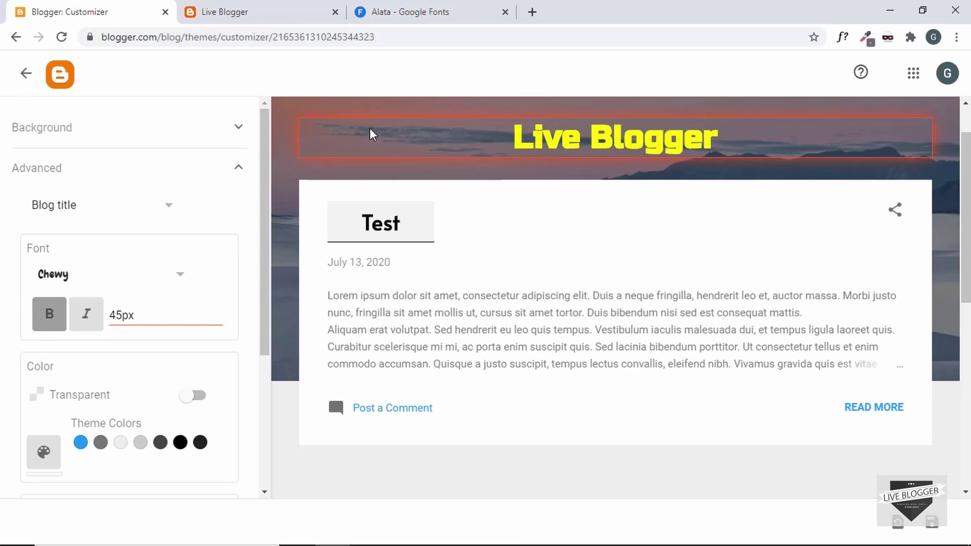
{"action": "left_click", "coordinate": [26, 73]}
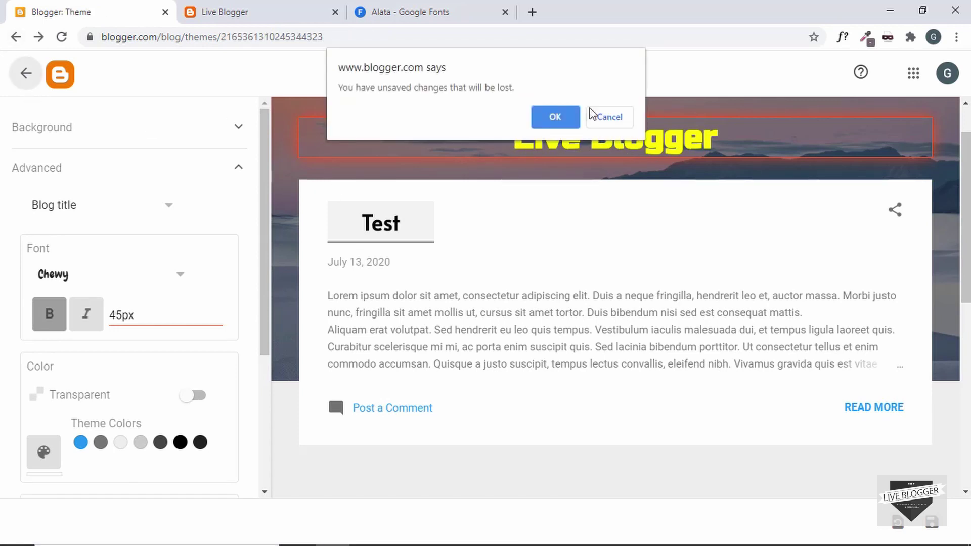
{"action": "left_click", "coordinate": [554, 117]}
- Delete the custom .Header h1, .post-title and .search-input input rules from the theme's HTML, save it and return to the Theme page
{"action": "left_click", "coordinate": [536, 161]}
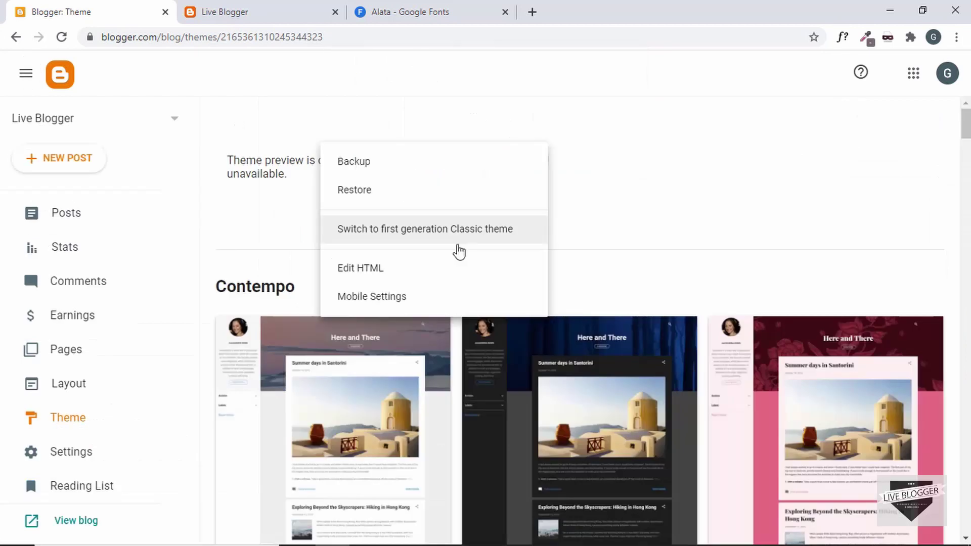
{"action": "left_click", "coordinate": [437, 278]}
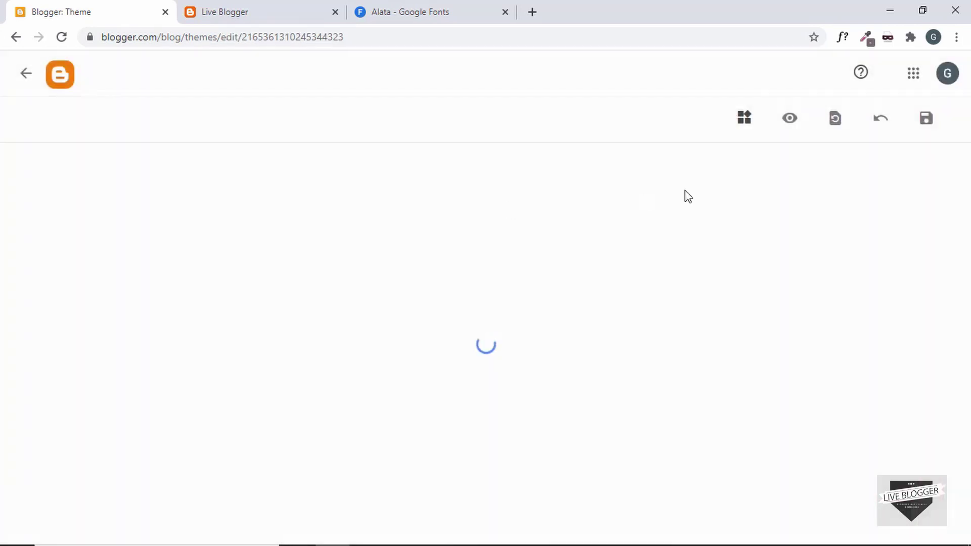
{"action": "scroll", "coordinate": [135, 303], "scroll_direction": "up", "scroll_amount": 3}
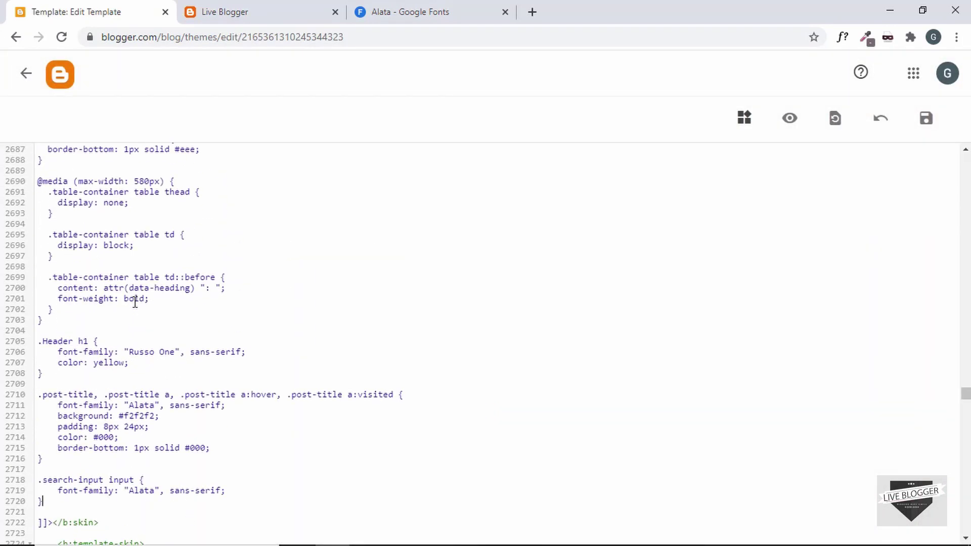
{"action": "left_click", "coordinate": [52, 336], "text": "shift"}
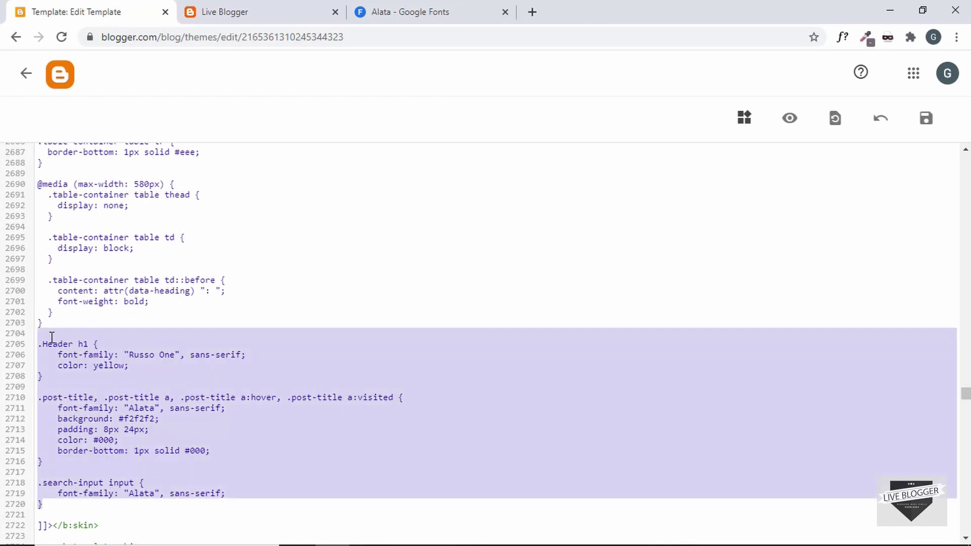
{"action": "key", "text": "BackSpace"}
{"action": "left_click", "coordinate": [927, 120]}
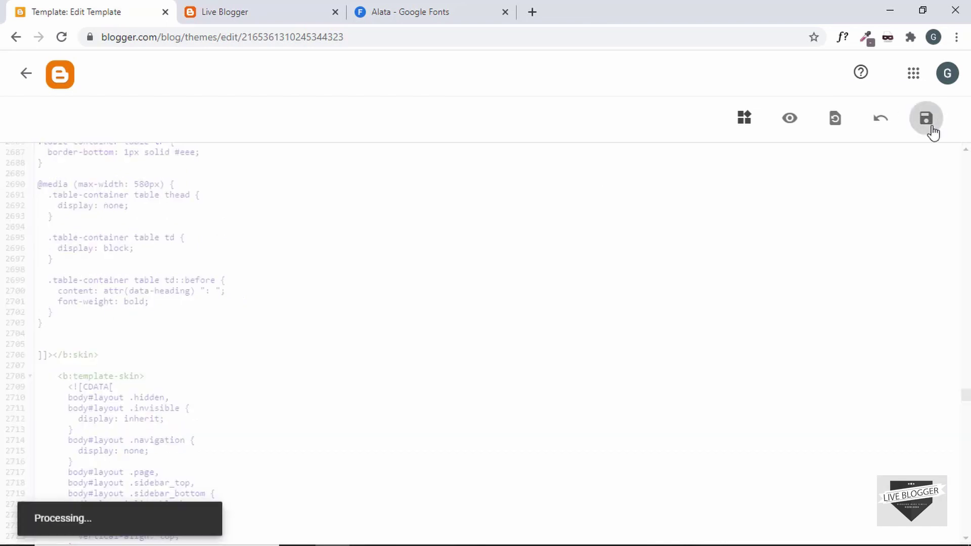
{"action": "left_click", "coordinate": [28, 77]}
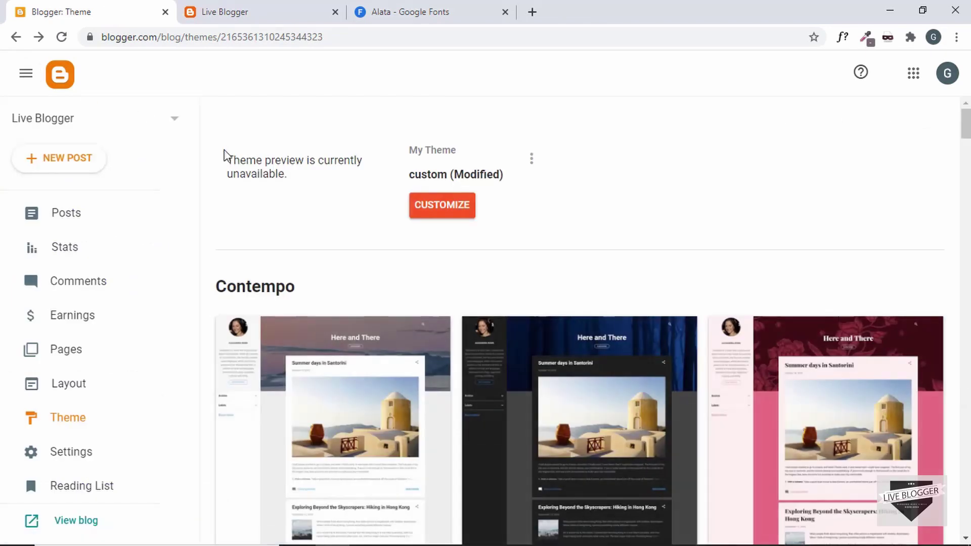
- Set the blog title's font to Chewy in the theme customizer's advanced settings
{"action": "left_click", "coordinate": [442, 206]}
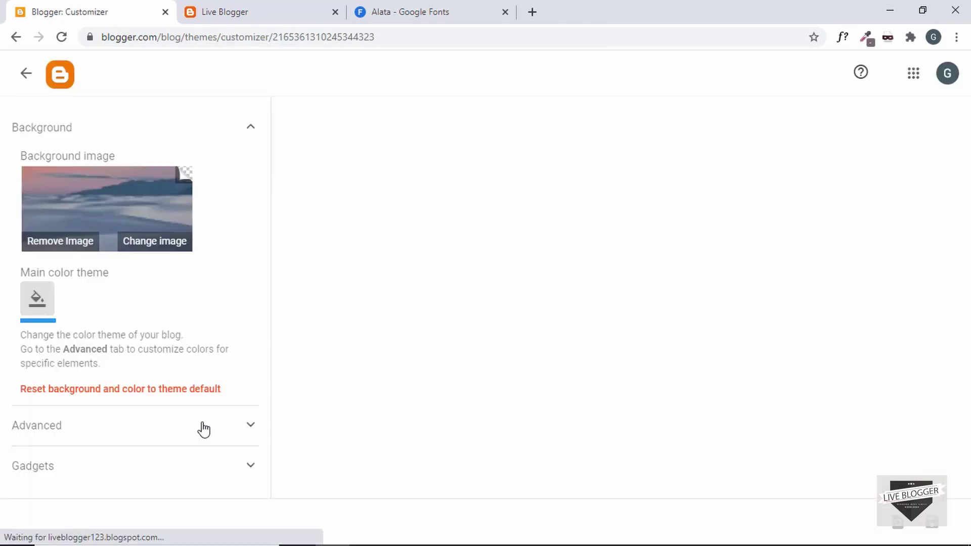
{"action": "left_click", "coordinate": [202, 427]}
{"action": "left_click", "coordinate": [152, 207]}
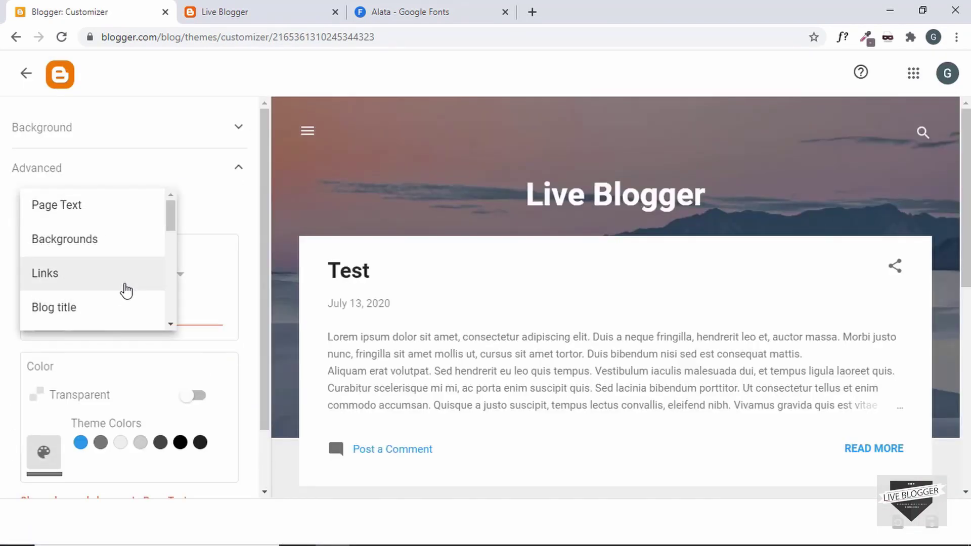
{"action": "left_click", "coordinate": [113, 302]}
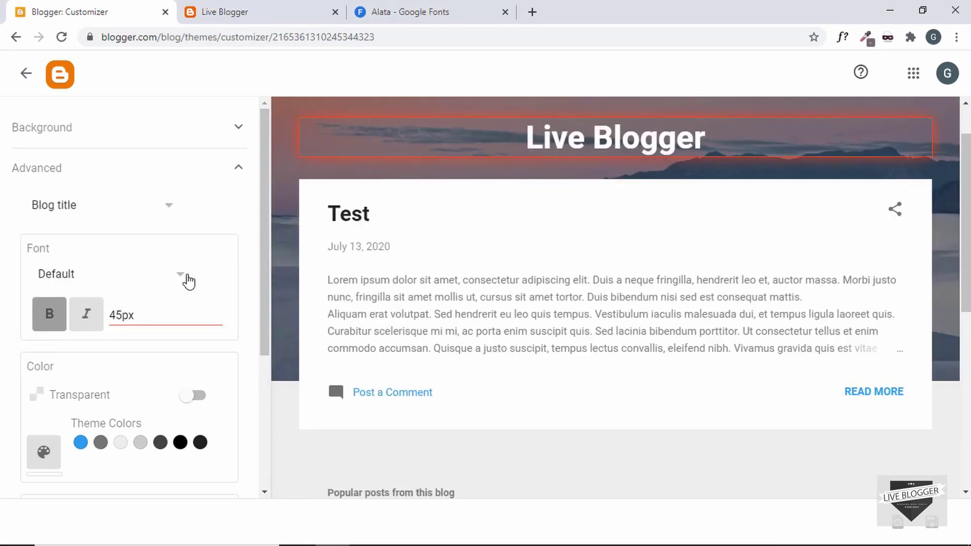
{"action": "left_click", "coordinate": [173, 277]}
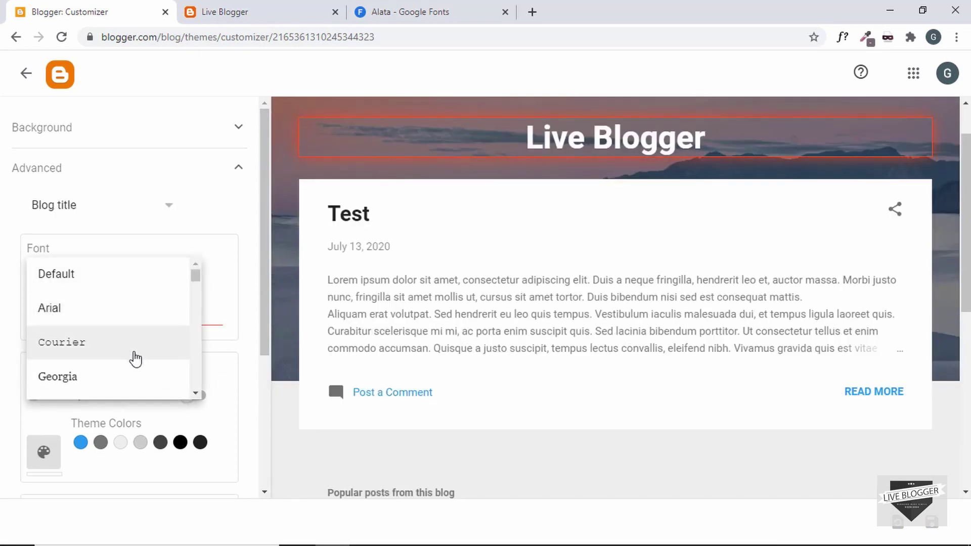
{"action": "scroll", "coordinate": [134, 360], "scroll_direction": "down", "scroll_amount": 1}
{"action": "scroll", "coordinate": [135, 359], "scroll_direction": "down", "scroll_amount": 9}
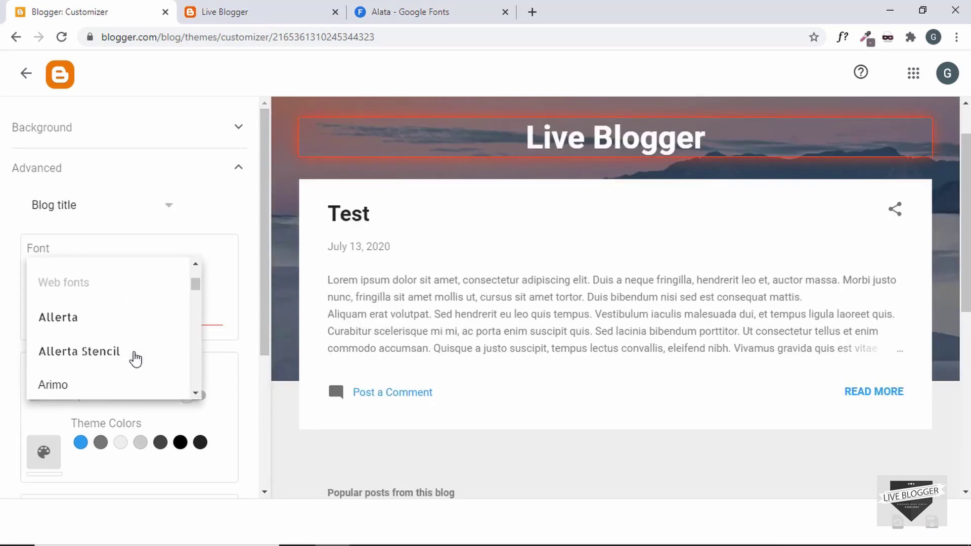
{"action": "scroll", "coordinate": [135, 359], "scroll_direction": "down", "scroll_amount": 6}
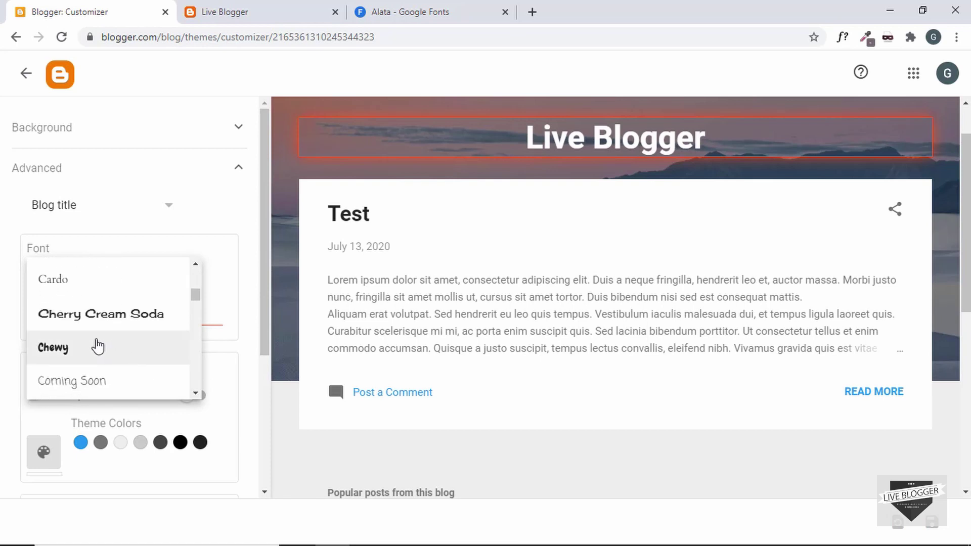
{"action": "left_click", "coordinate": [97, 348]}
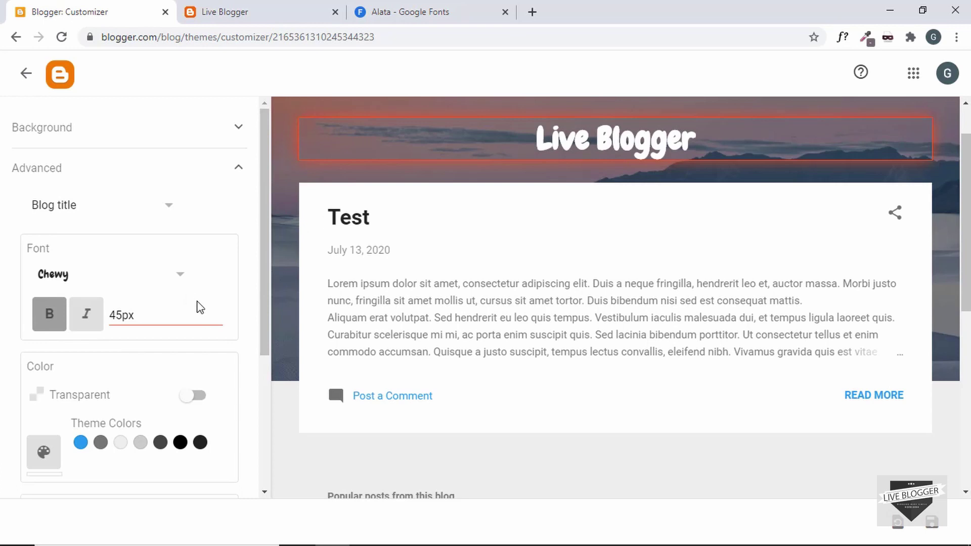
- Look through the blog title's size and color options and the list of customizable theme elements
{"action": "scroll", "coordinate": [234, 317], "scroll_direction": "down", "scroll_amount": 1}
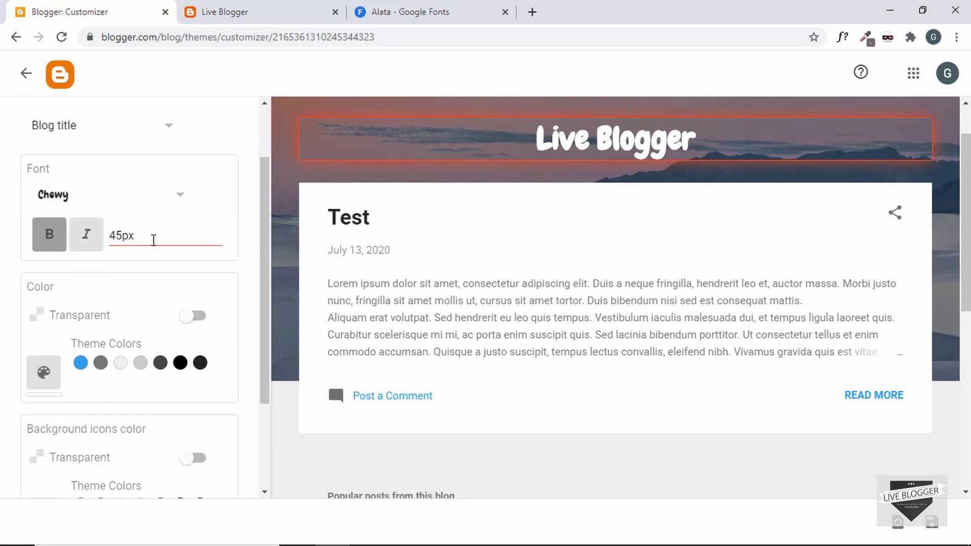
{"action": "scroll", "coordinate": [162, 278], "scroll_direction": "down", "scroll_amount": 2}
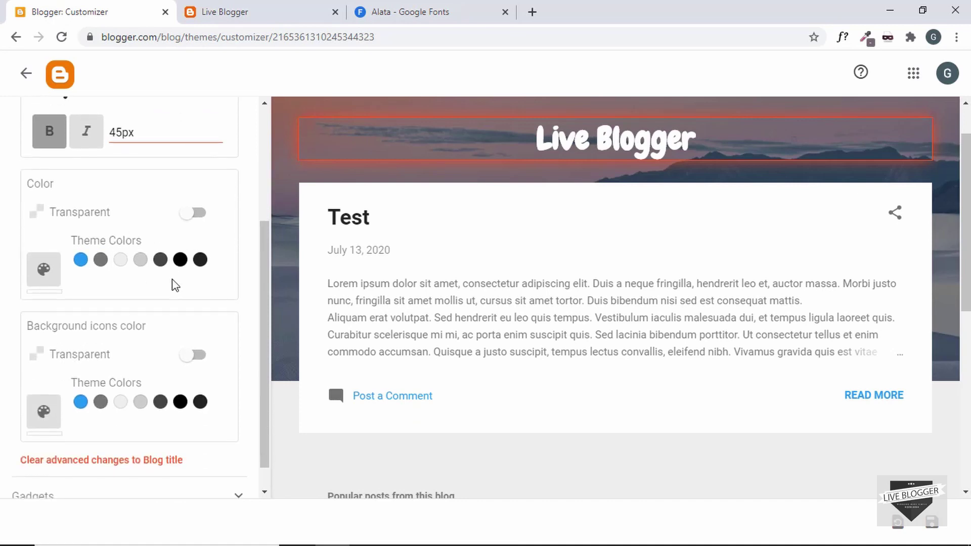
{"action": "scroll", "coordinate": [174, 285], "scroll_direction": "up", "scroll_amount": 4}
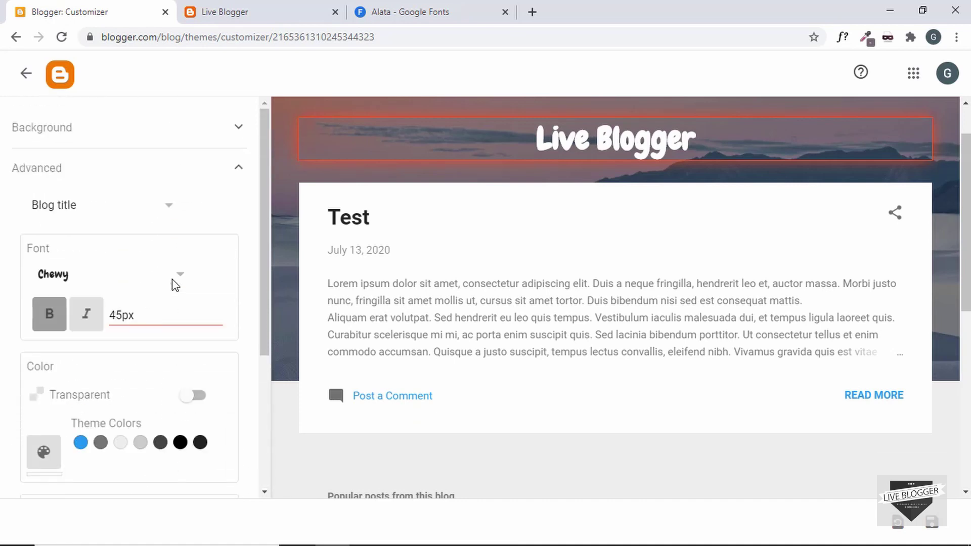
{"action": "left_click", "coordinate": [145, 209]}
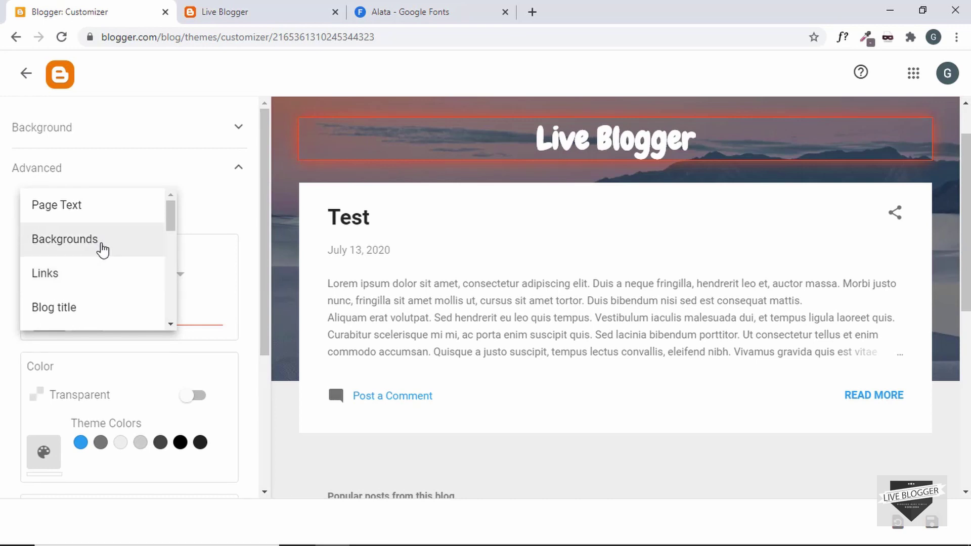
{"action": "scroll", "coordinate": [99, 247], "scroll_direction": "down", "scroll_amount": 3}
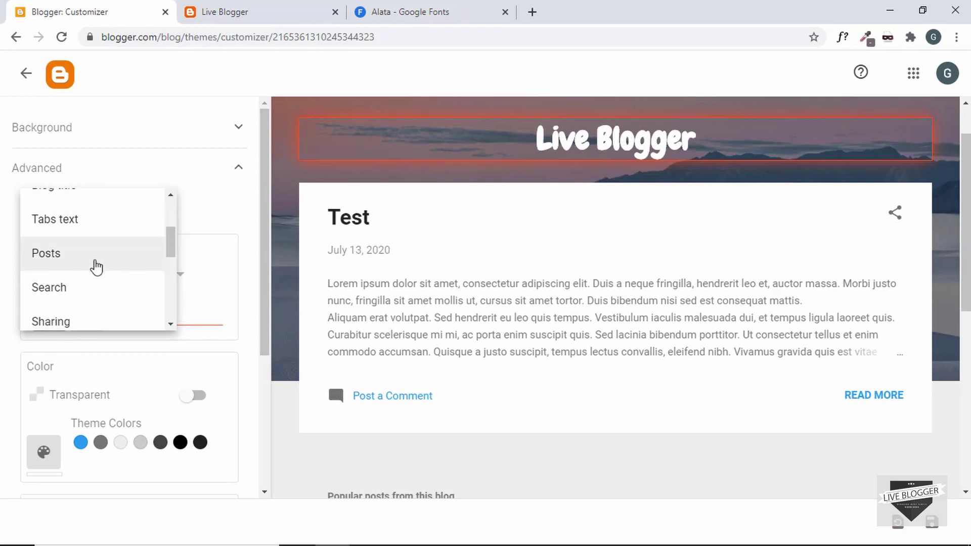
{"action": "scroll", "coordinate": [96, 266], "scroll_direction": "down", "scroll_amount": 3}
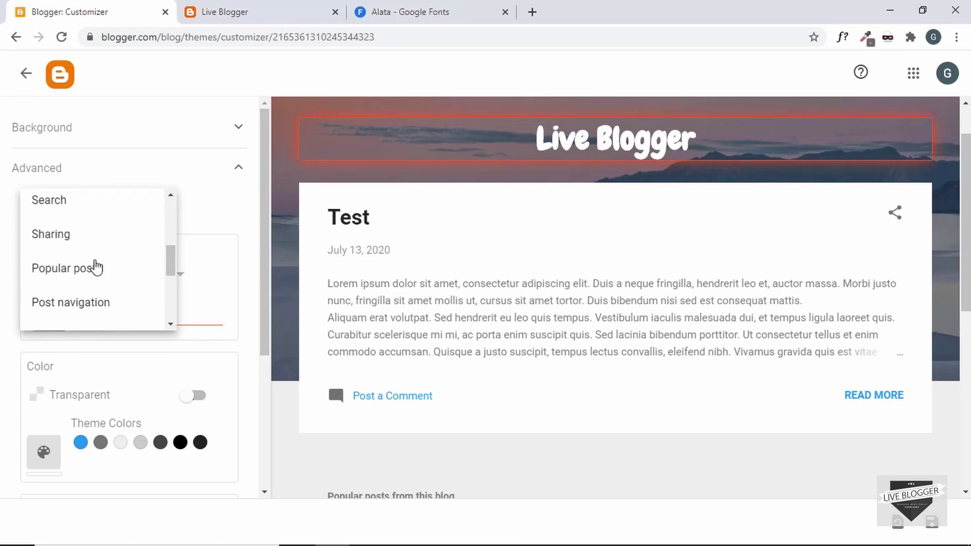
{"action": "scroll", "coordinate": [96, 267], "scroll_direction": "down", "scroll_amount": 5}
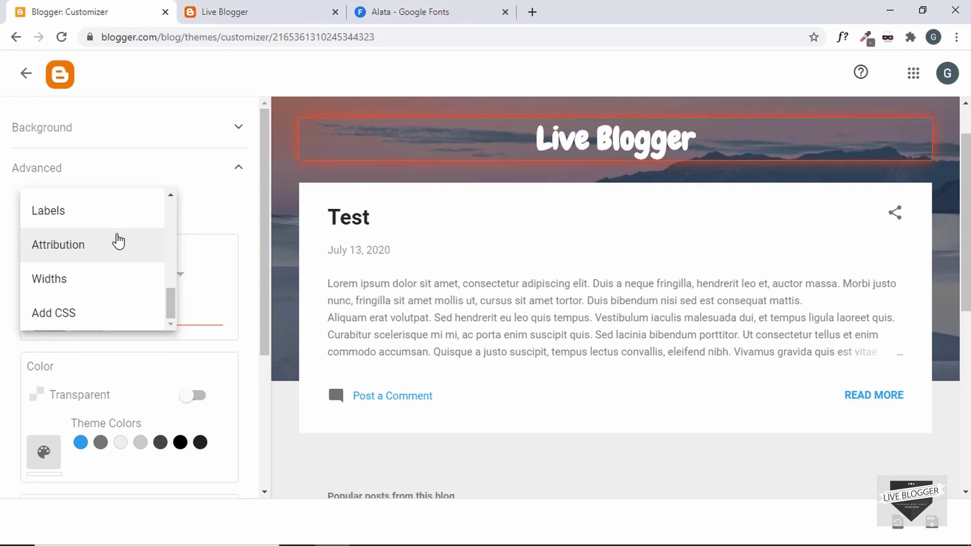
- Open the customizer's Add CSS section with its custom CSS field, and leave the customizer discarding the unsaved changes
{"action": "left_click", "coordinate": [95, 321]}
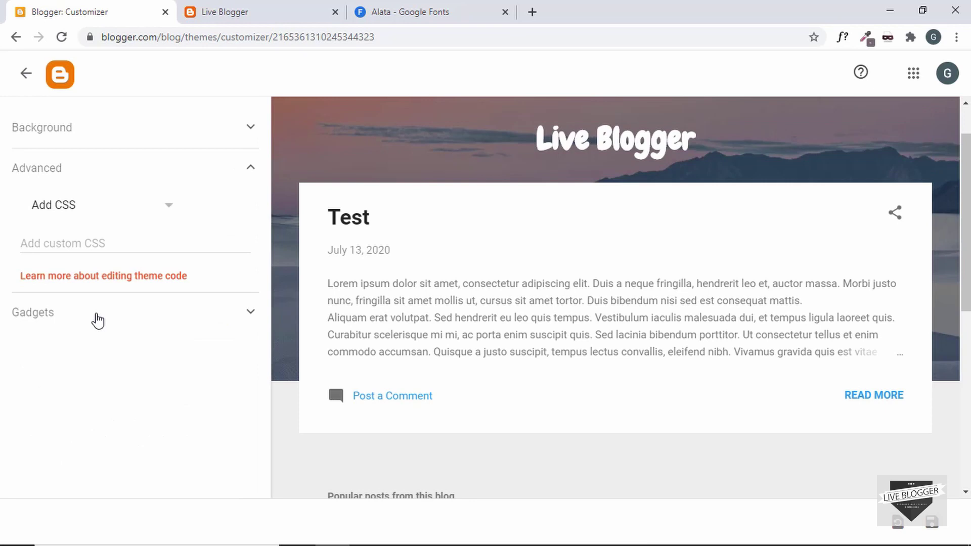
{"action": "left_click", "coordinate": [96, 251]}
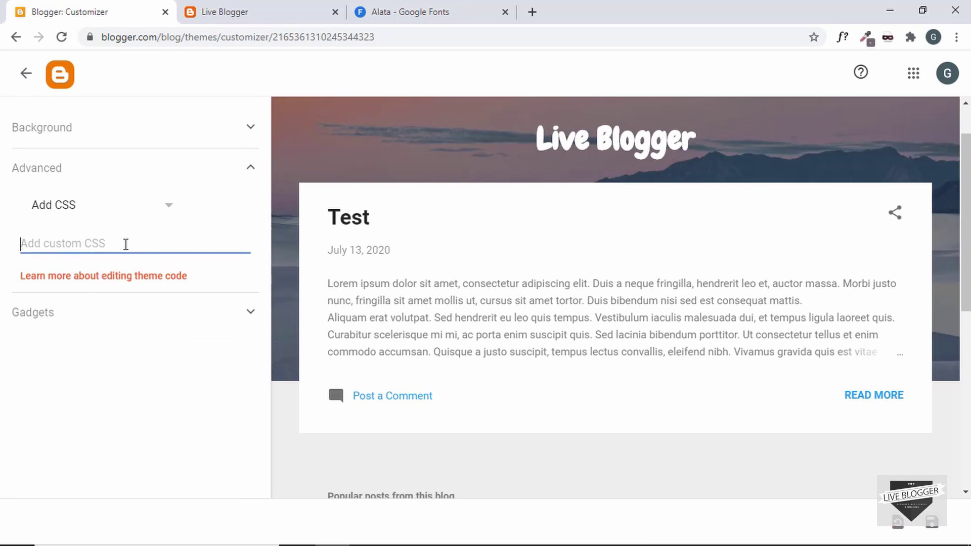
{"action": "left_click", "coordinate": [99, 212]}
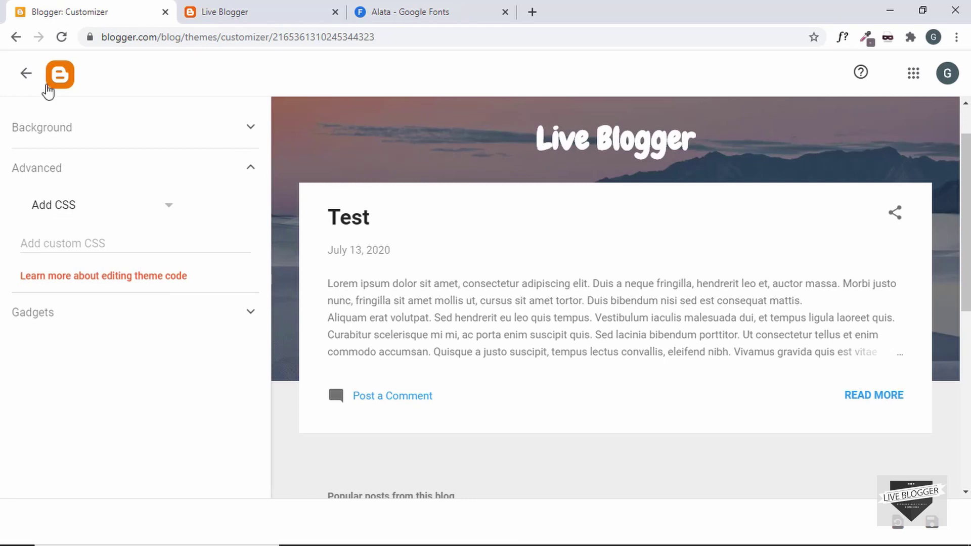
{"action": "left_click", "coordinate": [26, 73]}
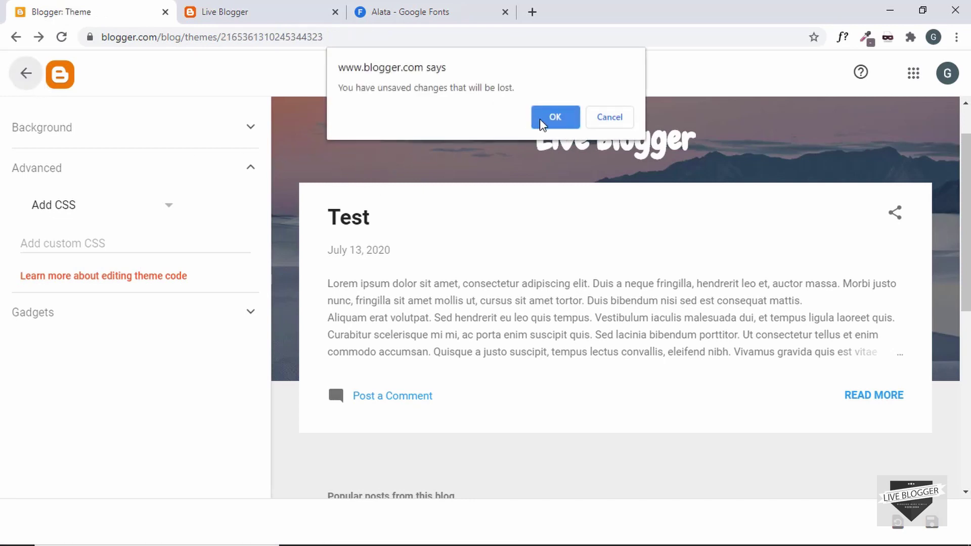
{"action": "left_click", "coordinate": [545, 122]}
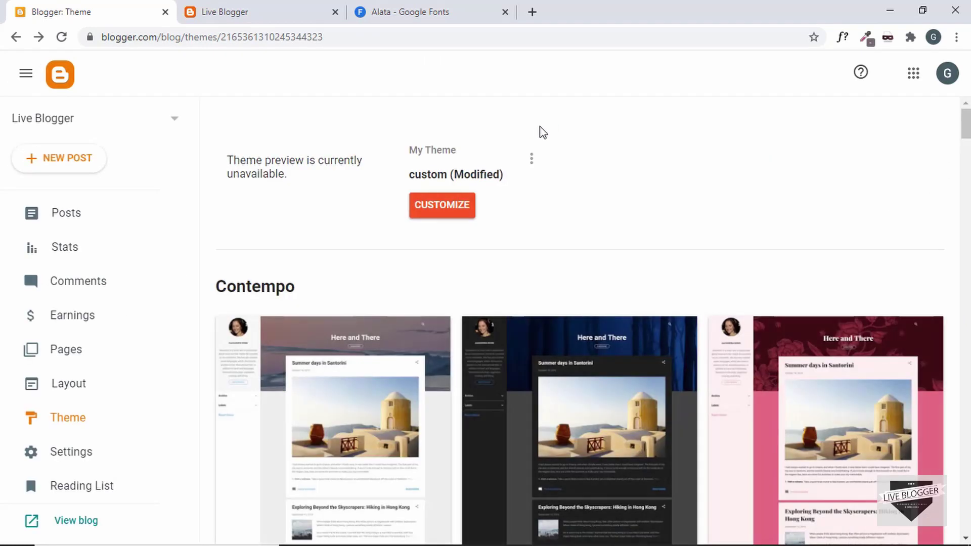